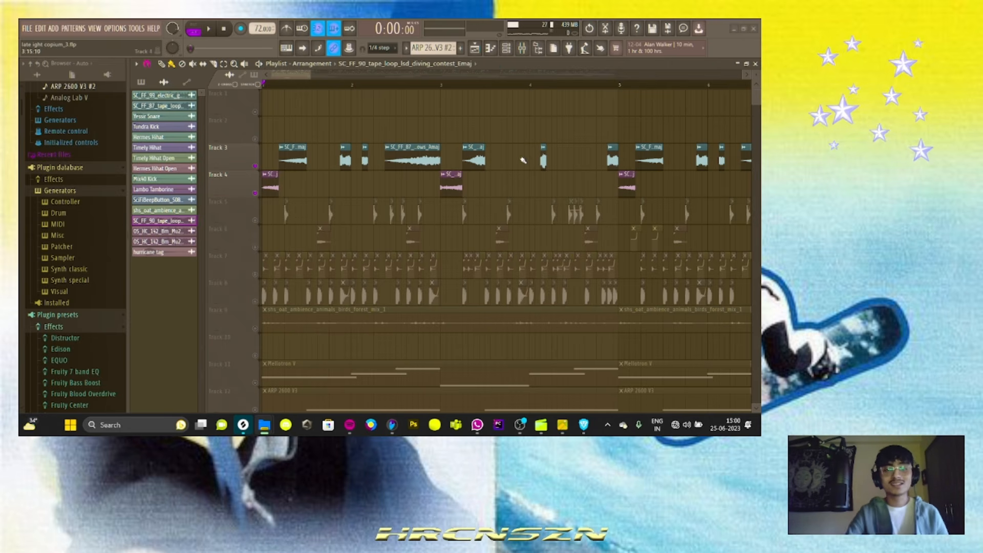
# Inspect the sundown sorrows chords sample from Track 3 and the effects on its mixer track, Insert 24.
pyautogui.doubleClick(293, 161)
pyautogui.press('F9')
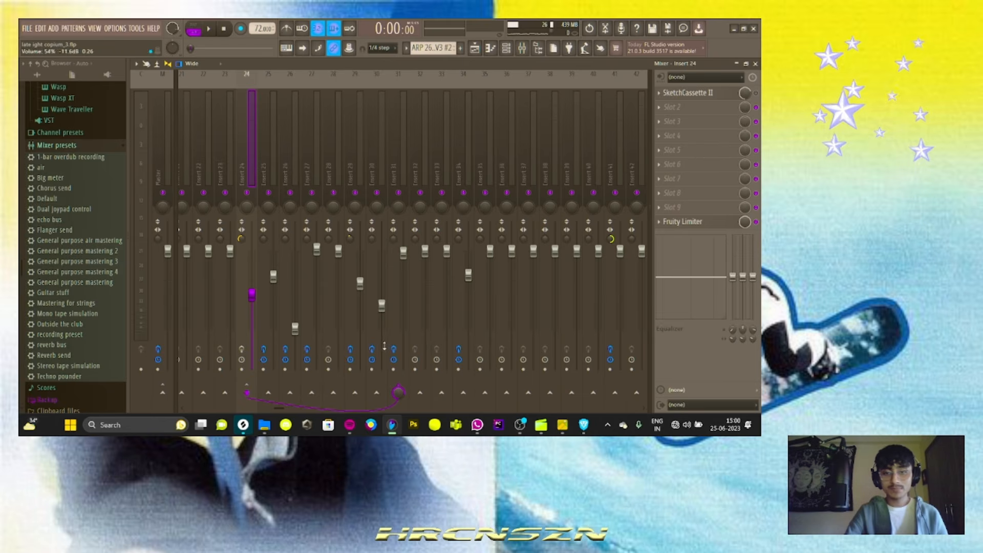
pyautogui.click(475, 49)
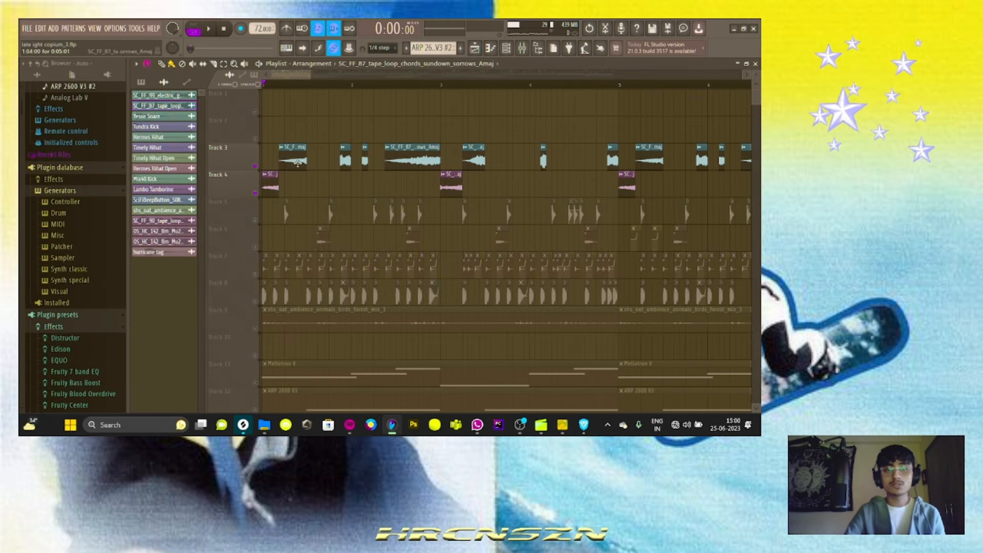
pyautogui.doubleClick(474, 159)
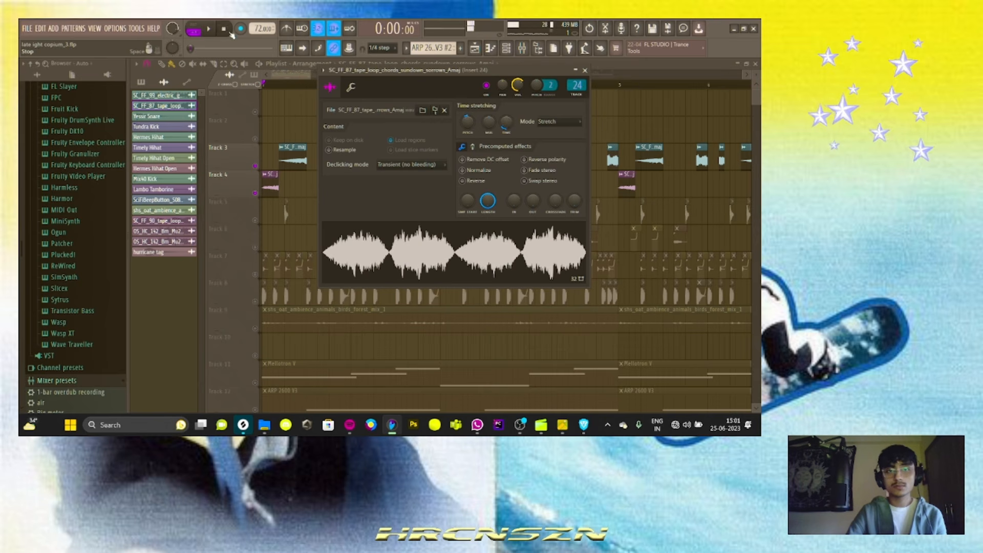
pyautogui.doubleClick(577, 85)
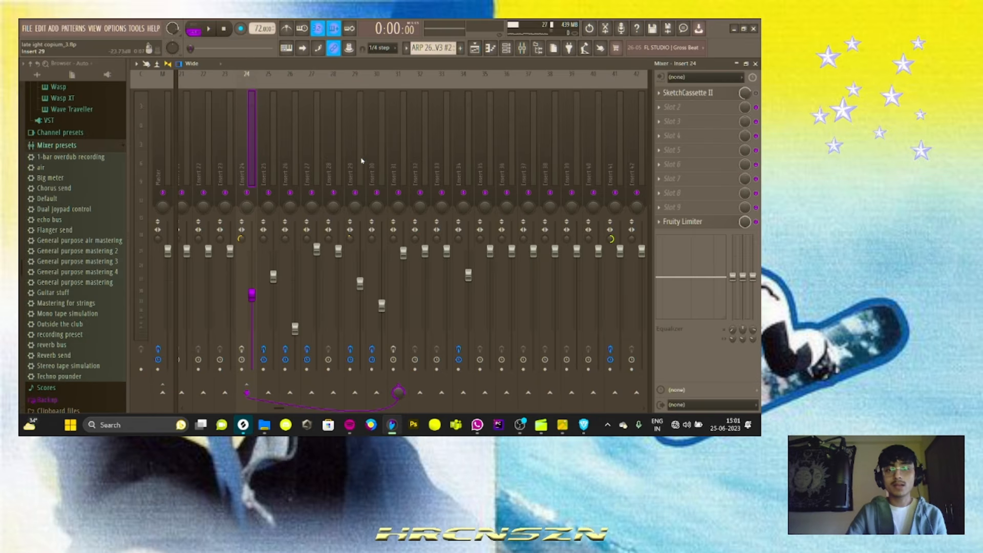
# View the Fruity parametric EQ 2 curve on Insert 31 and return to the playlist.
pyautogui.click(397, 163)
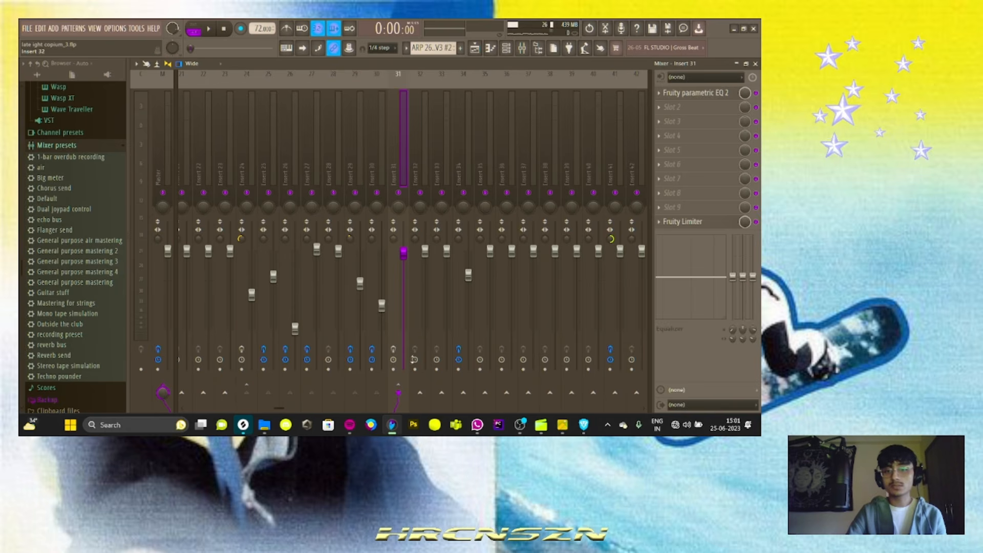
pyautogui.click(719, 98)
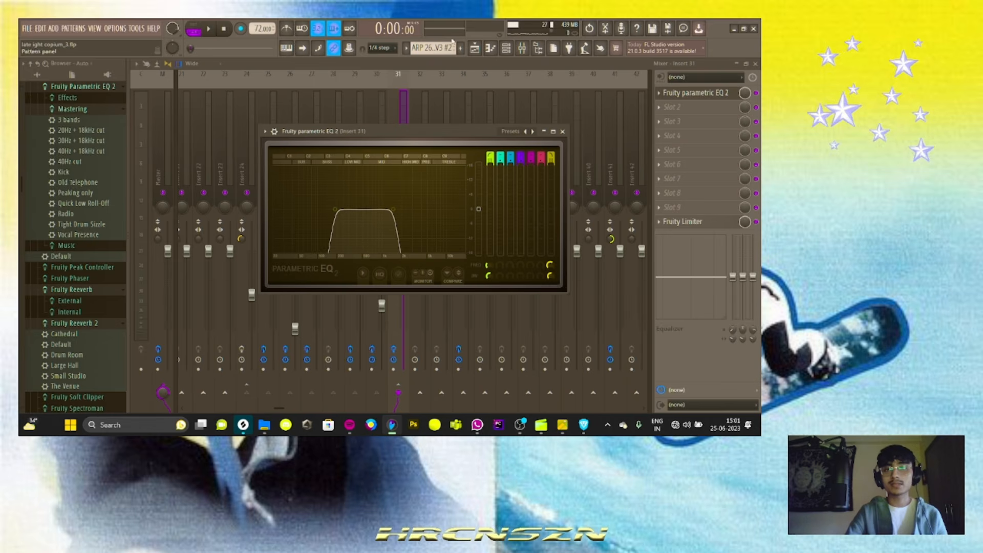
pyautogui.click(475, 48)
# Mute Track 4 and play the arrangement from the start to hear only the Track 3 chords.
pyautogui.scroll(3, 283, 175)
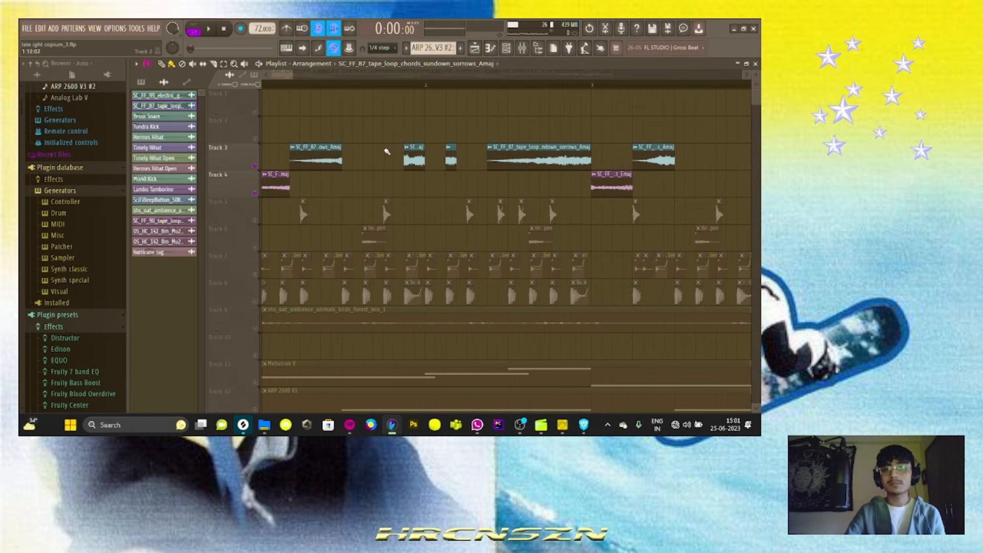
pyautogui.keyDown('ctrl'); pyautogui.click(255, 166); pyautogui.keyUp('ctrl')
pyautogui.press('space')
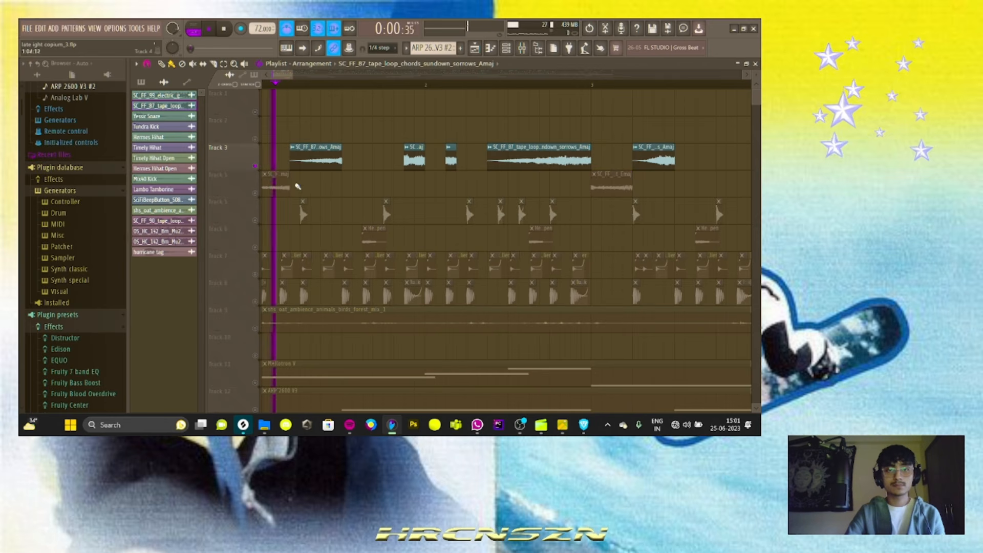
pyautogui.scroll(-2, 320, 192)
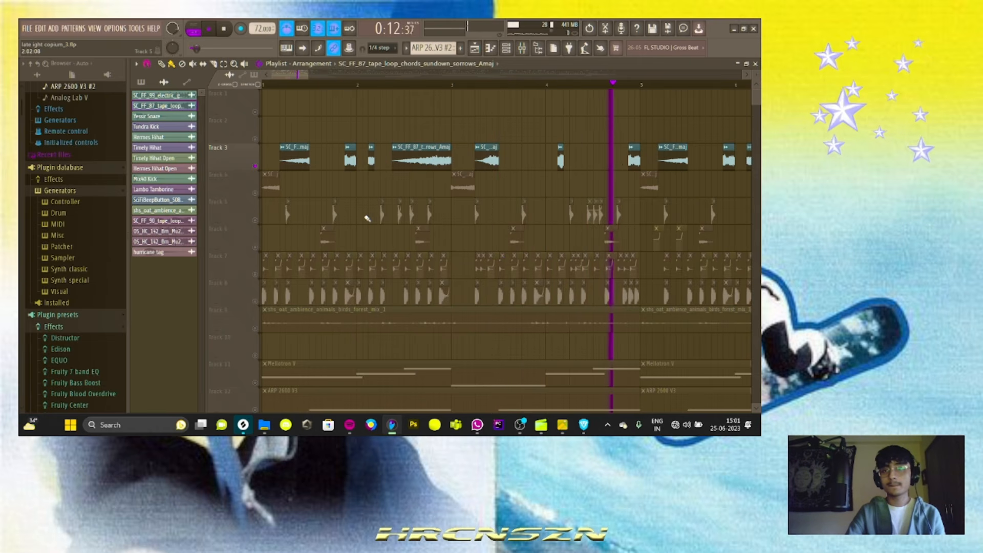
pyautogui.press('space')
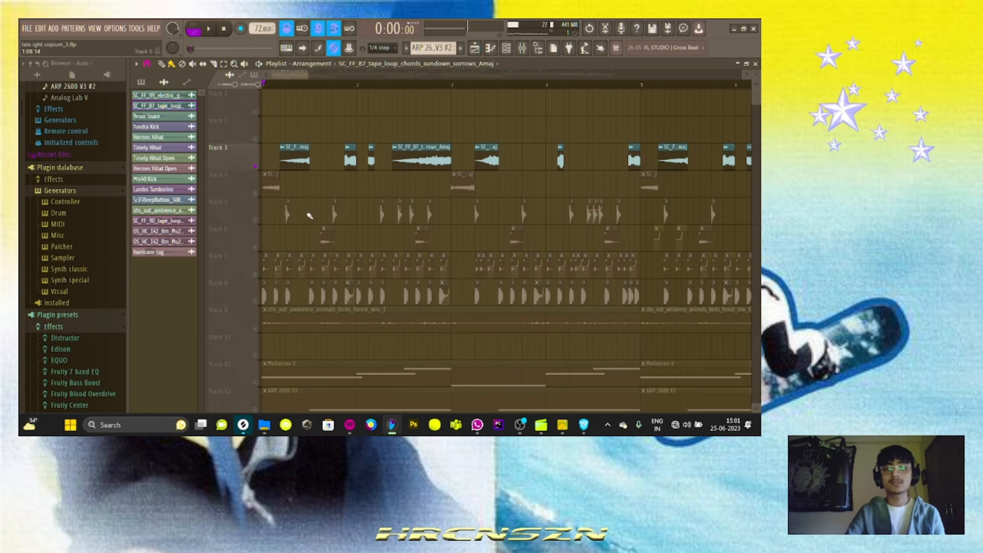
# Mute Track 3, unmute Track 4 and bypass the effects on the lsd diving contest sample's mixer track, Insert 29.
pyautogui.click(256, 166)
pyautogui.click(255, 194)
pyautogui.doubleClick(268, 190)
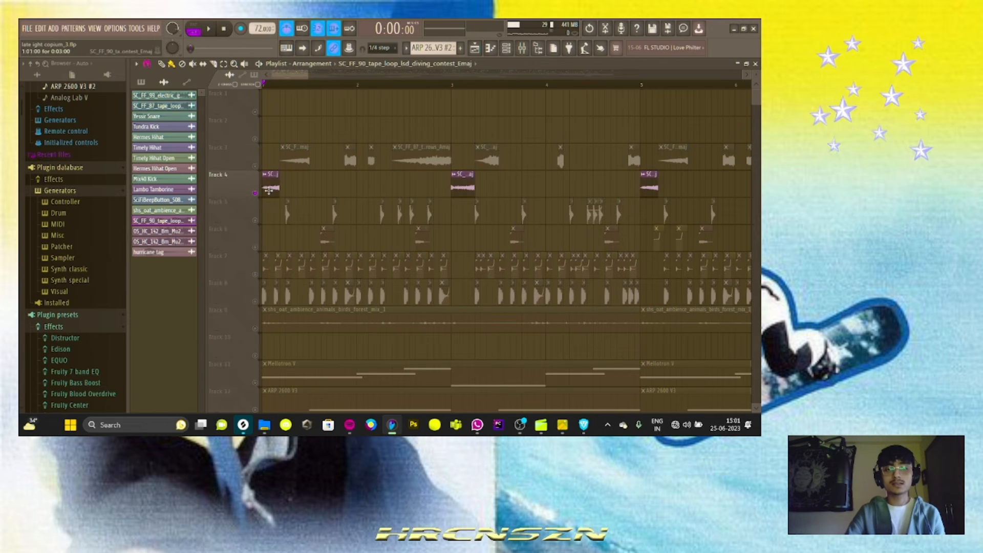
pyautogui.click(417, 140)
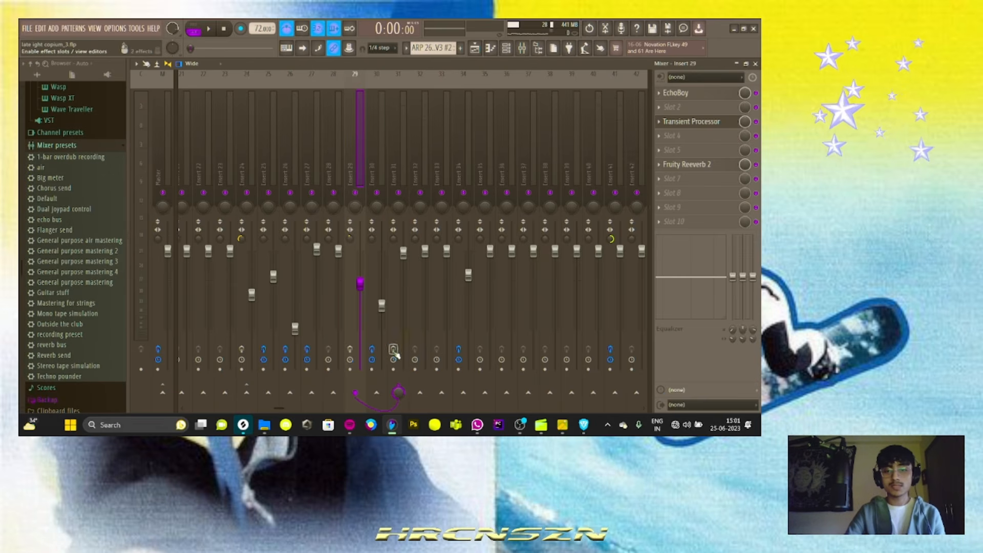
# Preview the lsd diving contest sample in its channel window and play Track 4 from the start.
pyautogui.click(475, 50)
pyautogui.doubleClick(269, 188)
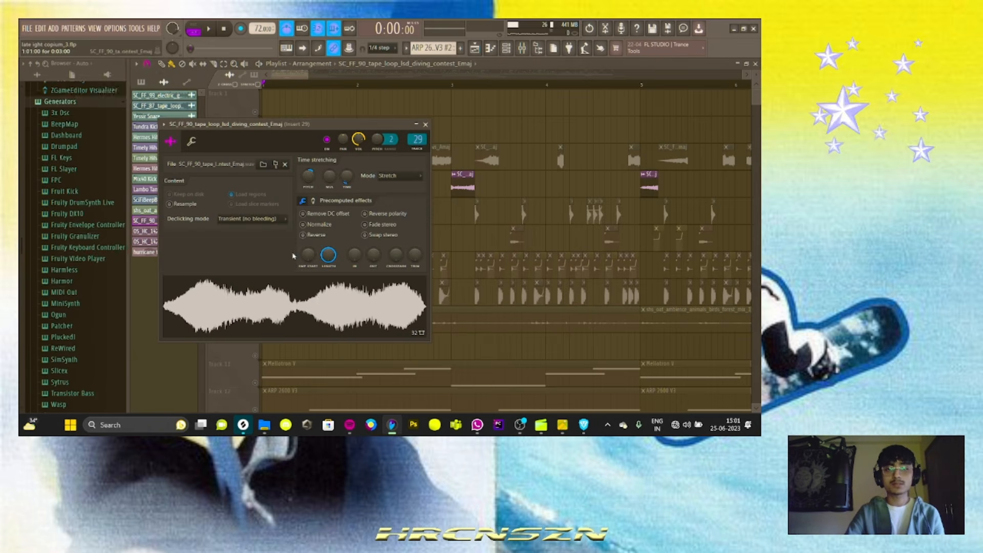
pyautogui.click(320, 301)
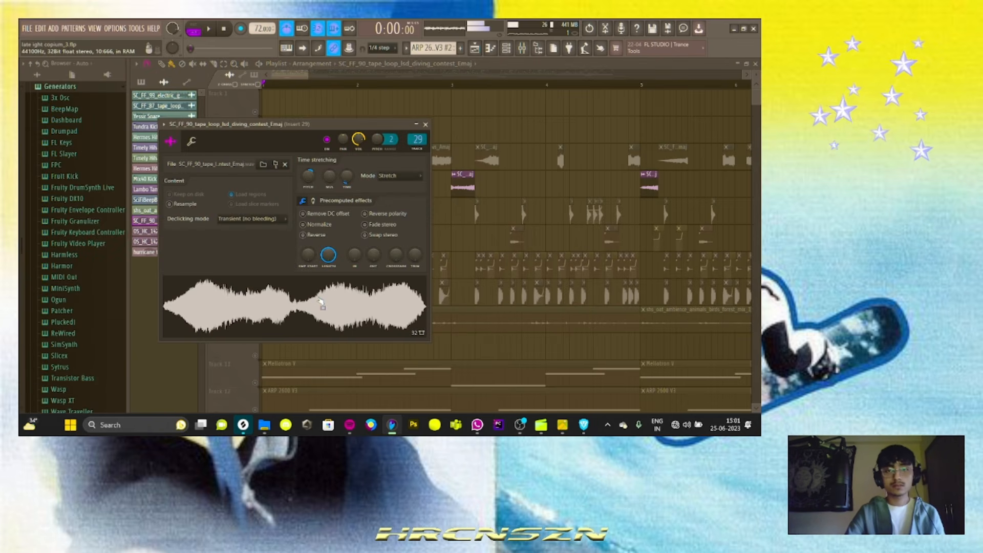
pyautogui.click(426, 124)
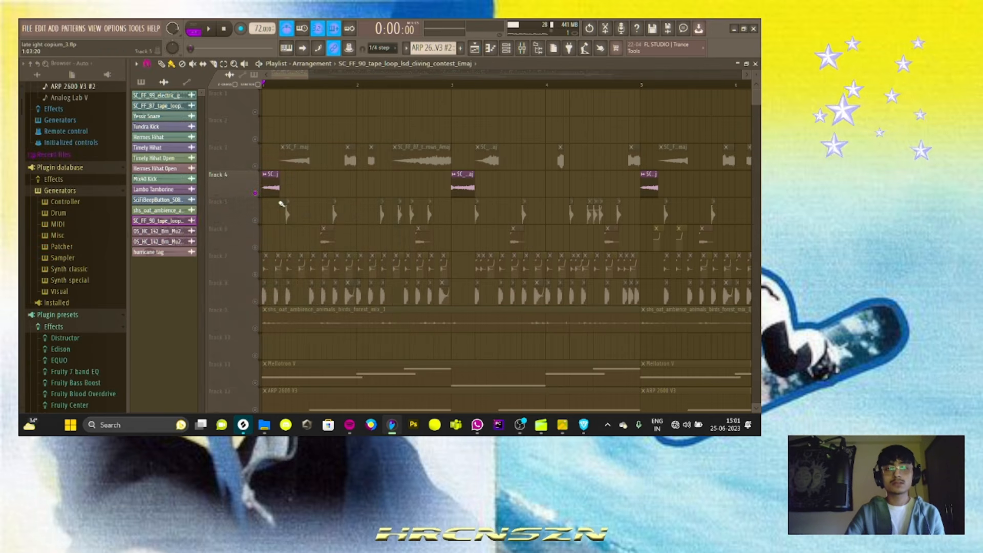
pyautogui.scroll(5, 272, 184)
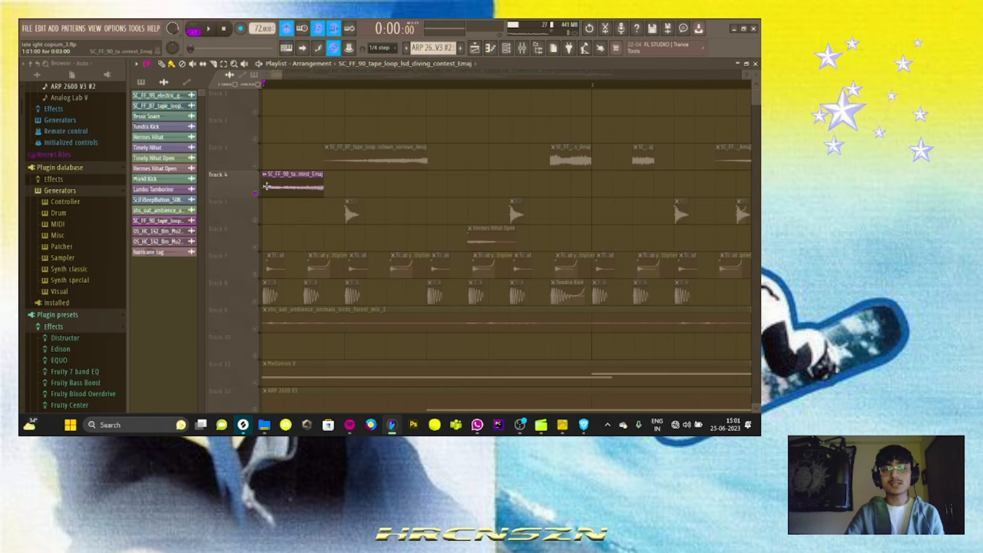
pyautogui.press('space')
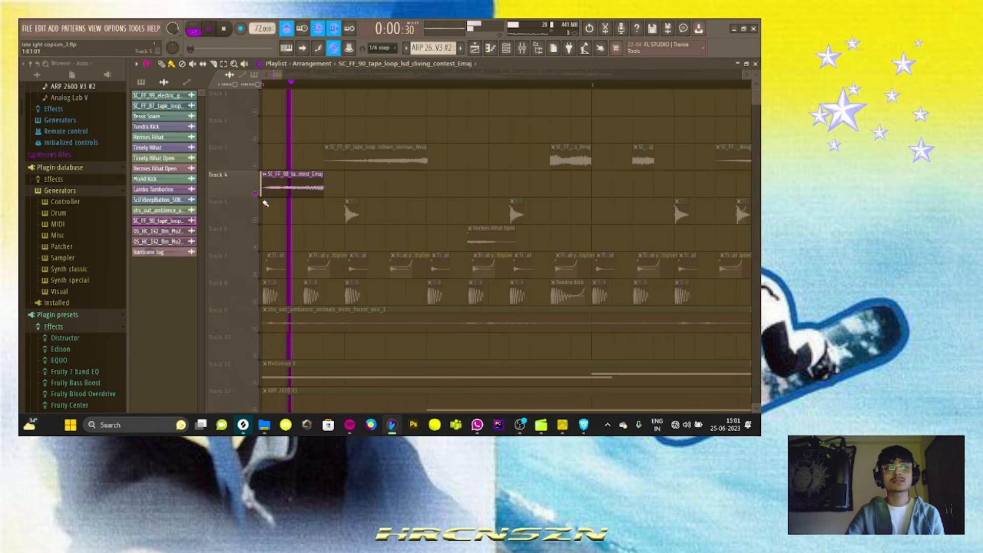
pyautogui.press('space')
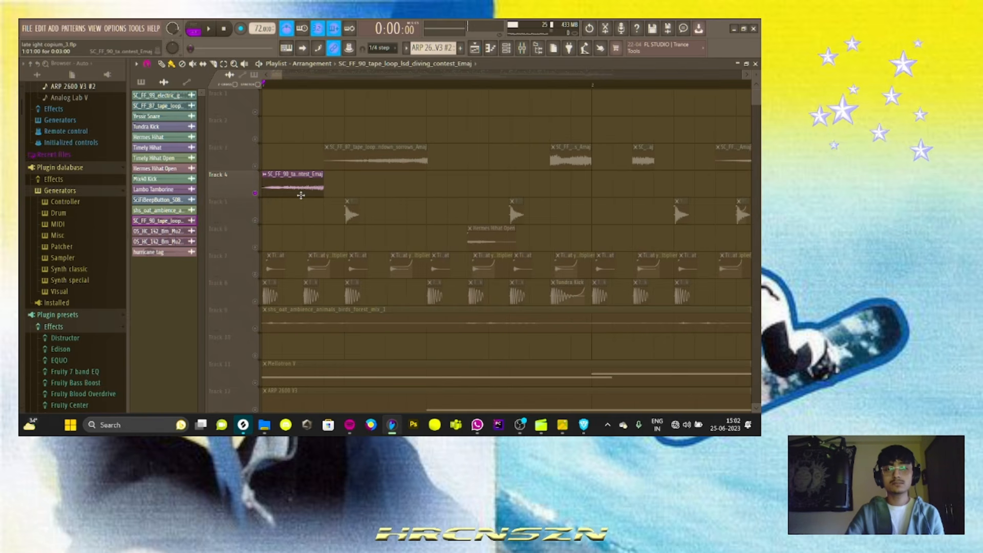
# Re-enable the effects on mixer track Insert 31, where the lsd diving contest sample's Insert 29 is routed.
pyautogui.doubleClick(296, 191)
pyautogui.doubleClick(418, 140)
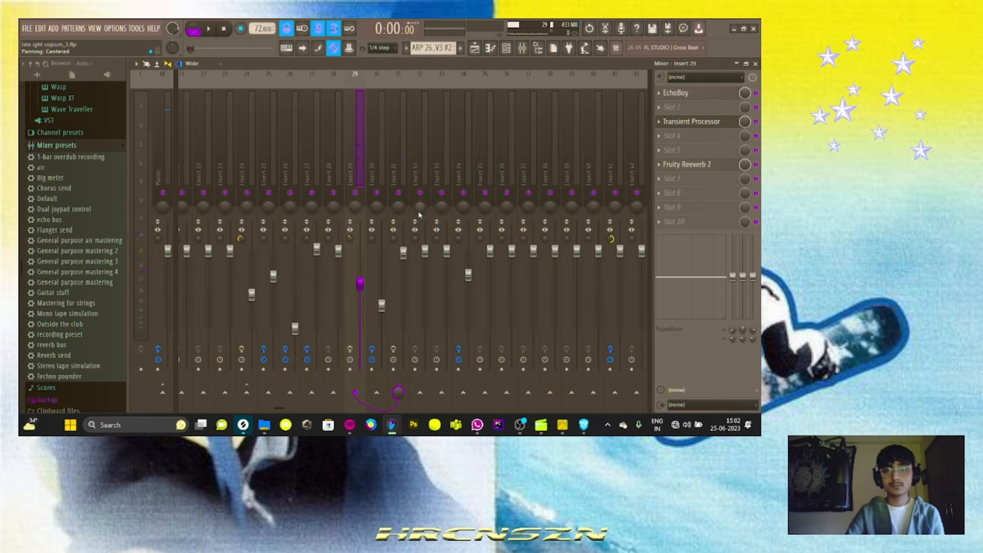
pyautogui.click(404, 168)
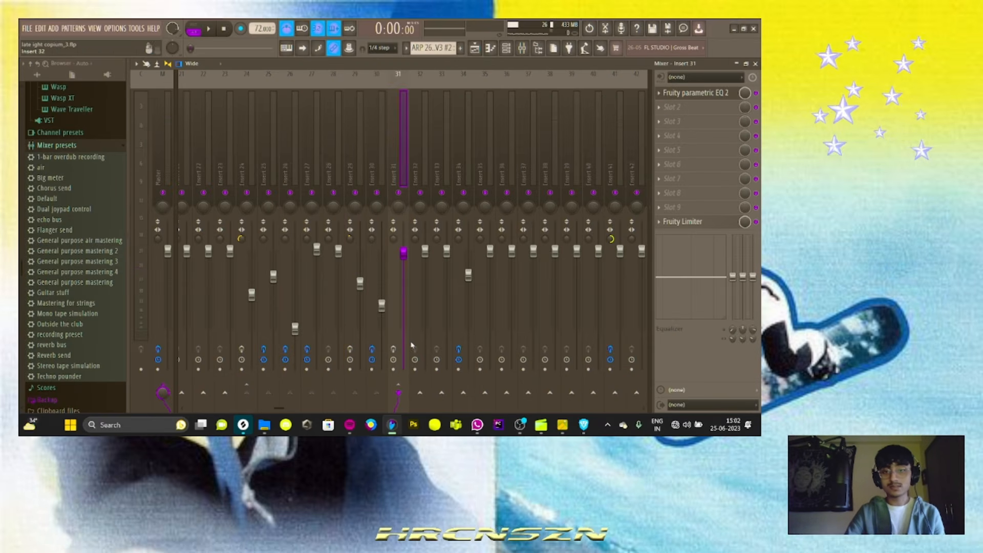
pyautogui.click(393, 350)
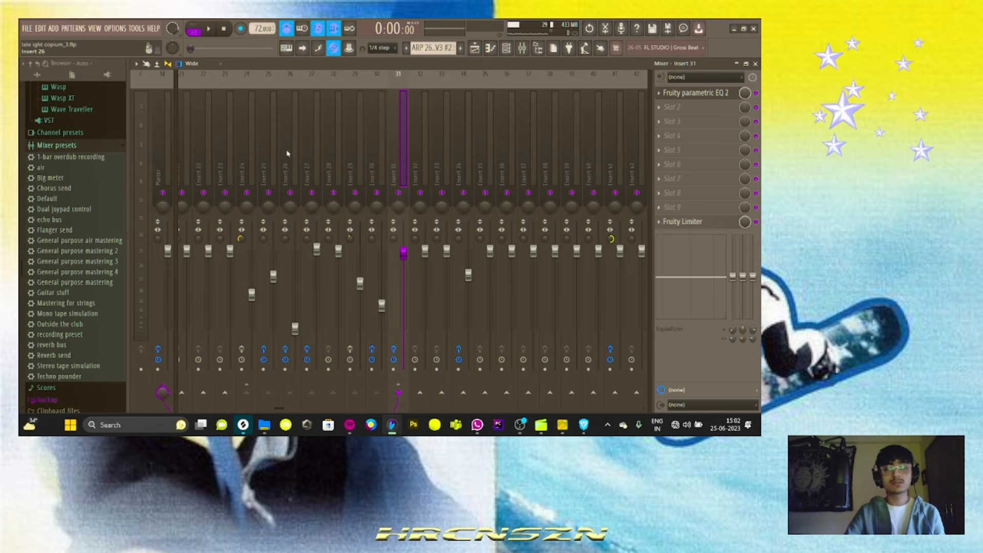
# Review EchoBoy, Transient Processor and Fruity Reeverb 2 on Insert 29 and re-enable that track's effects.
pyautogui.scroll(2, 375, 150)
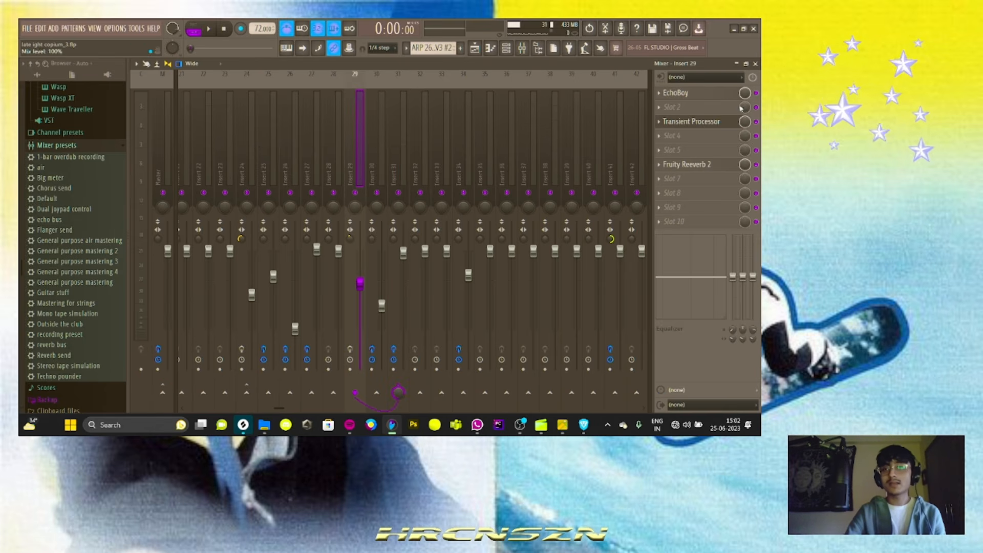
pyautogui.click(757, 94)
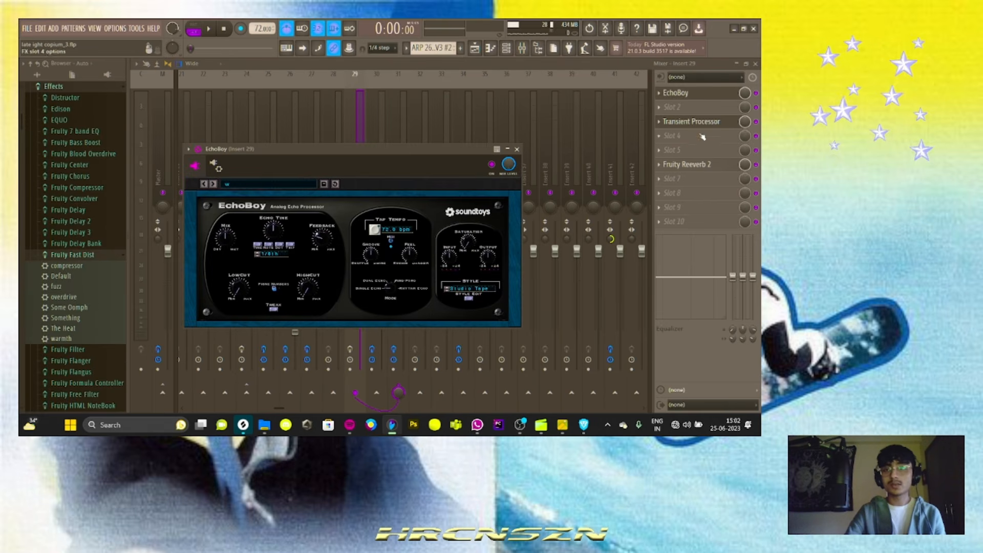
pyautogui.click(713, 122)
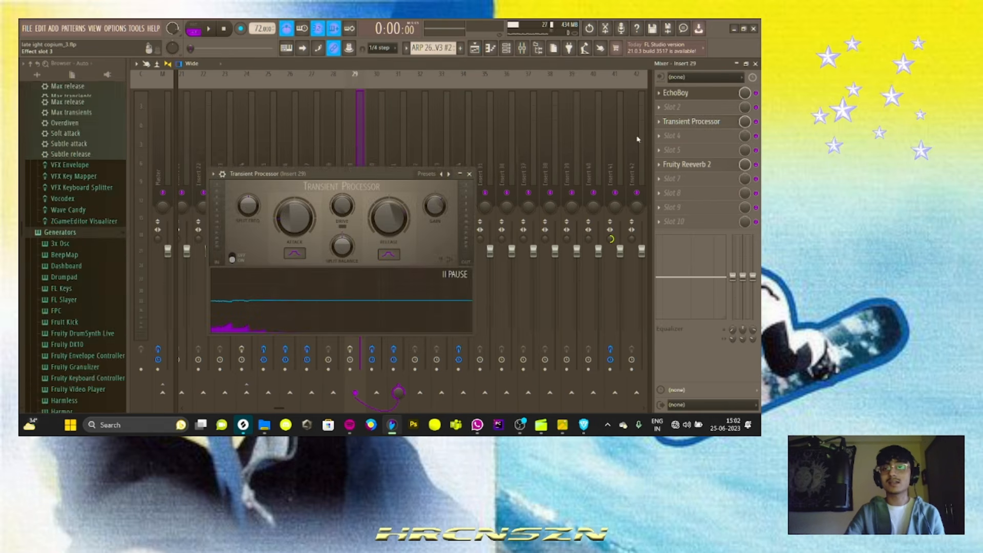
pyautogui.click(719, 165)
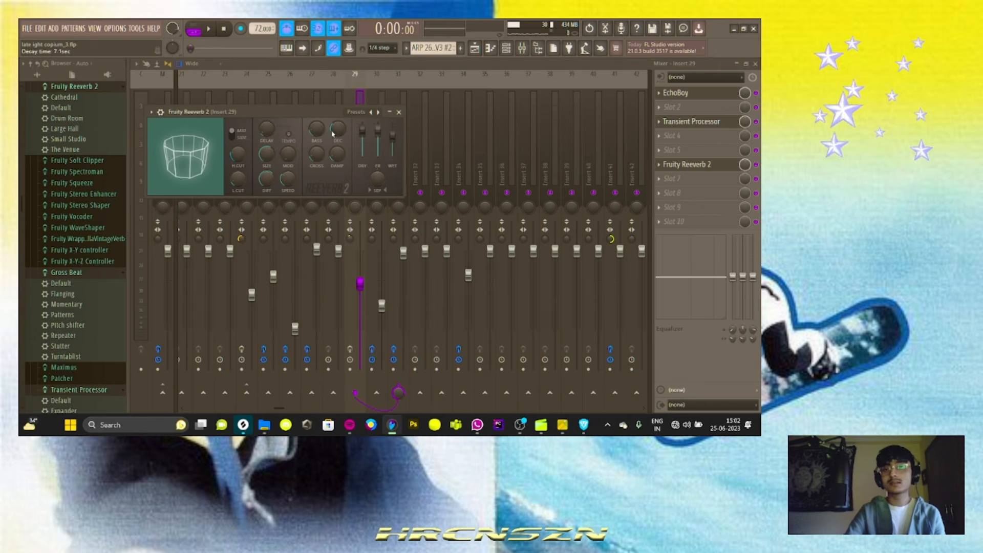
pyautogui.click(402, 112)
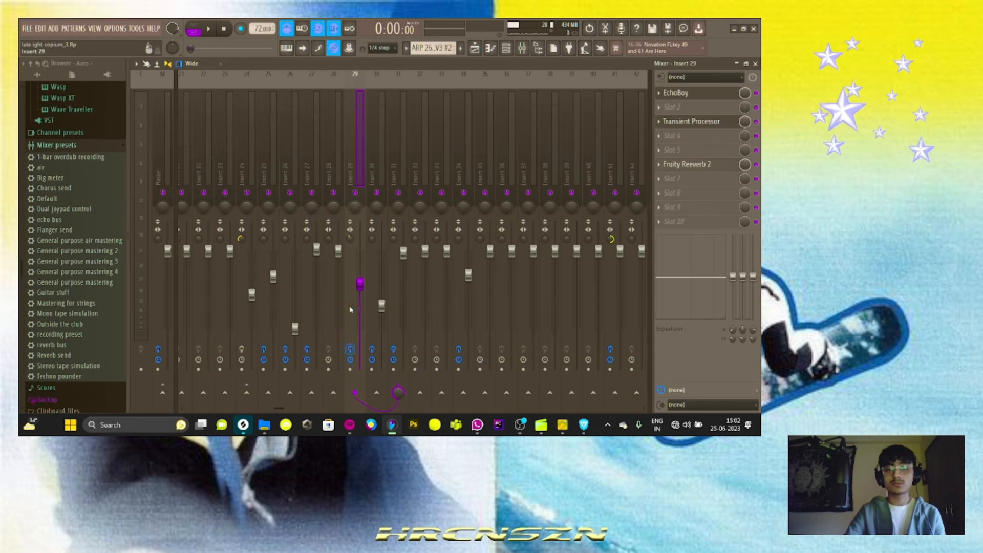
# Reload the EchoBoy plugin on Insert 29 and load its user preset "w".
pyautogui.click(682, 94)
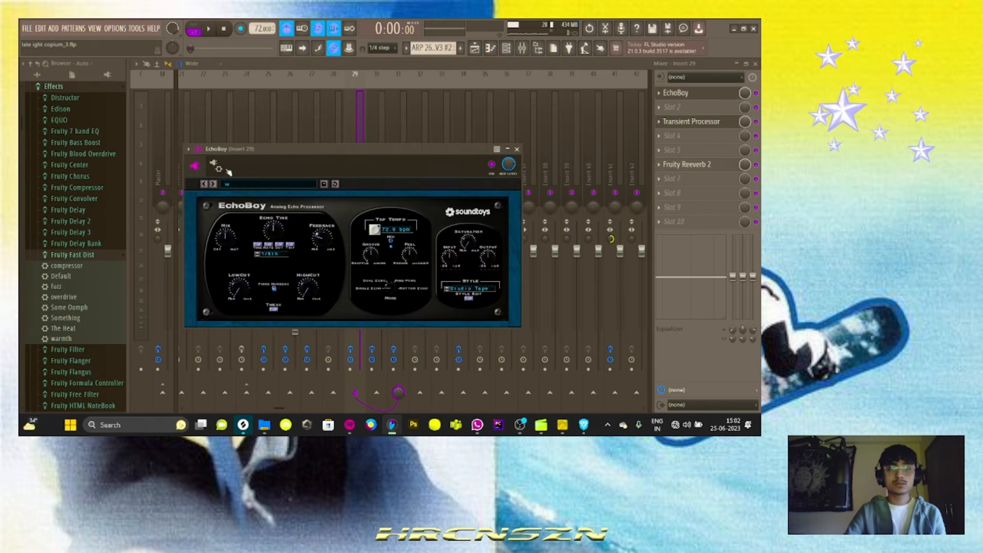
pyautogui.click(215, 165)
pyautogui.click(214, 262)
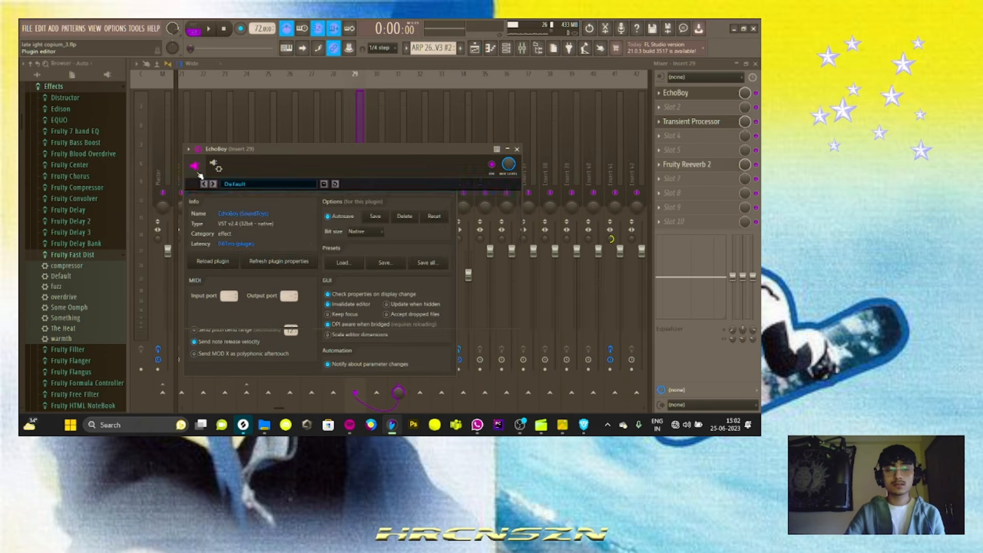
pyautogui.click(257, 184)
pyautogui.moveTo(274, 268)
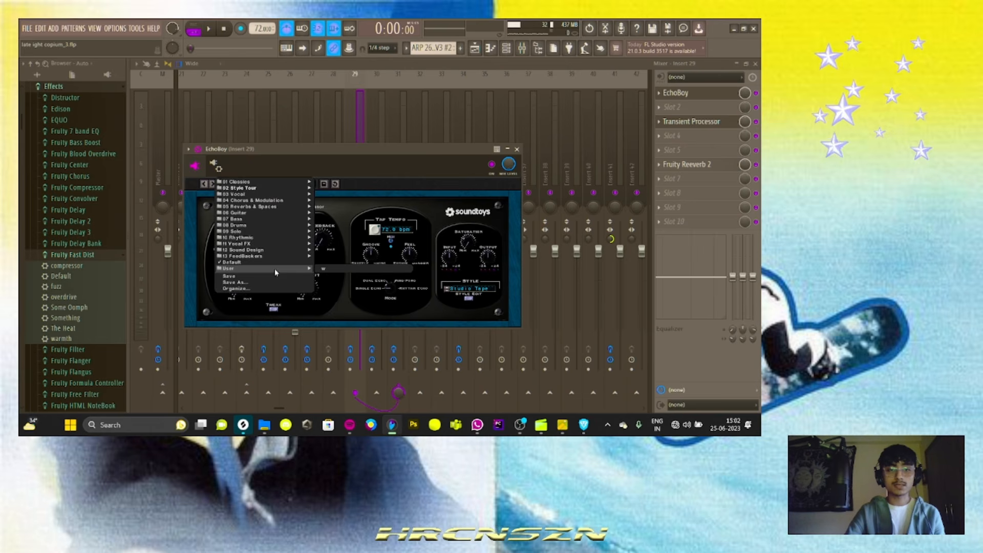
pyautogui.click(327, 270)
pyautogui.click(518, 149)
# Play Track 4 with its effects active and turn off the metronome.
pyautogui.press('space')
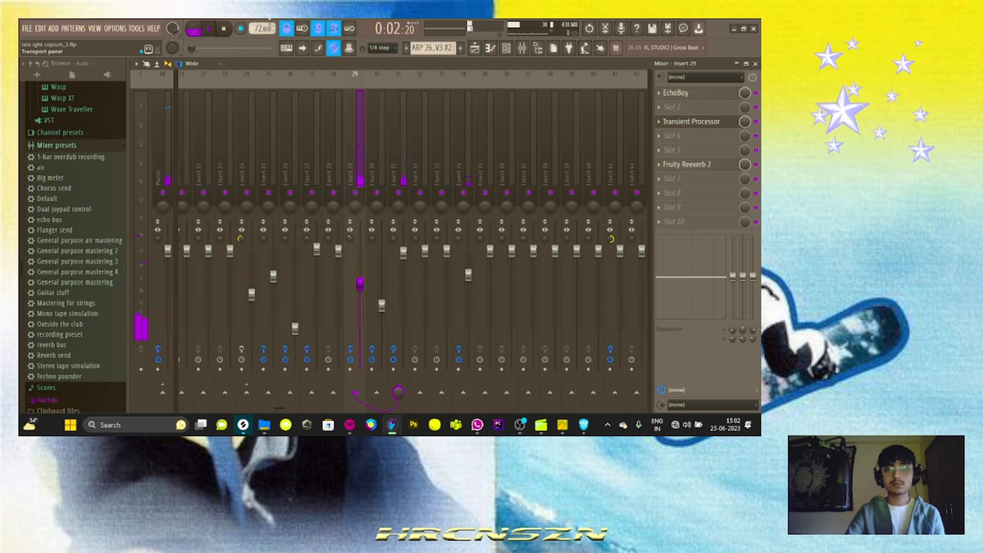
pyautogui.click(286, 30)
pyautogui.click(475, 49)
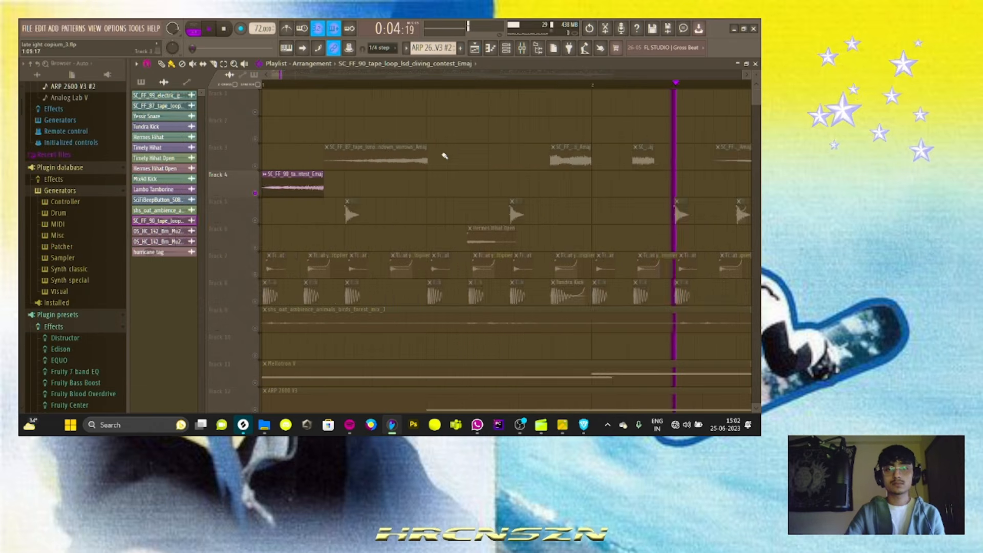
pyautogui.scroll(-3, 517, 144)
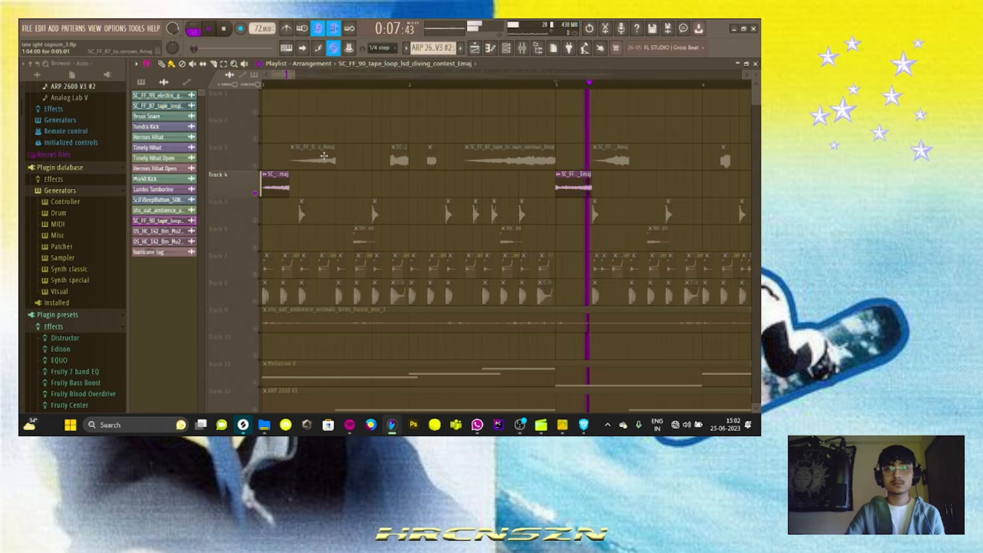
pyautogui.press('space')
# Unmute Track 3 and play it together with Track 4 from the start.
pyautogui.click(258, 166)
pyautogui.click(232, 24)
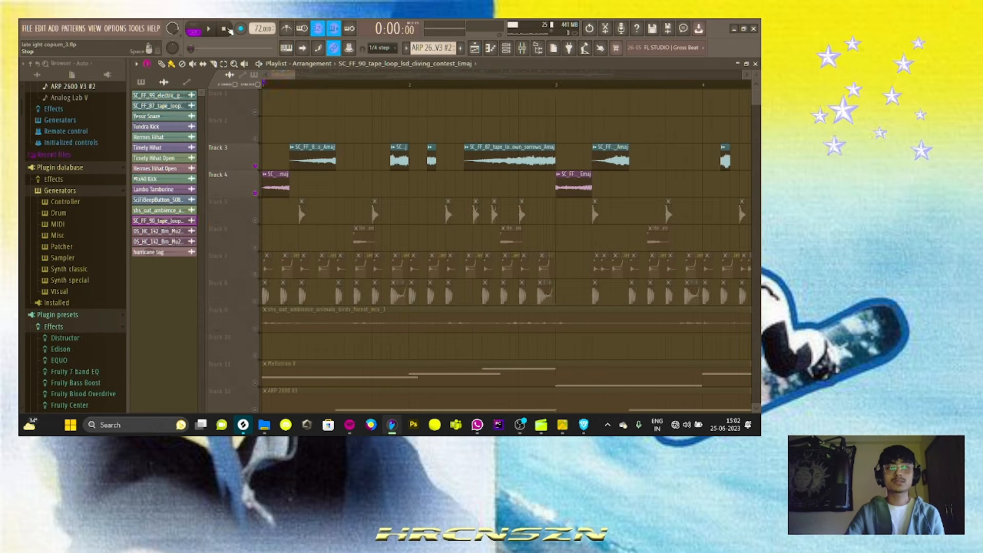
pyautogui.press('space')
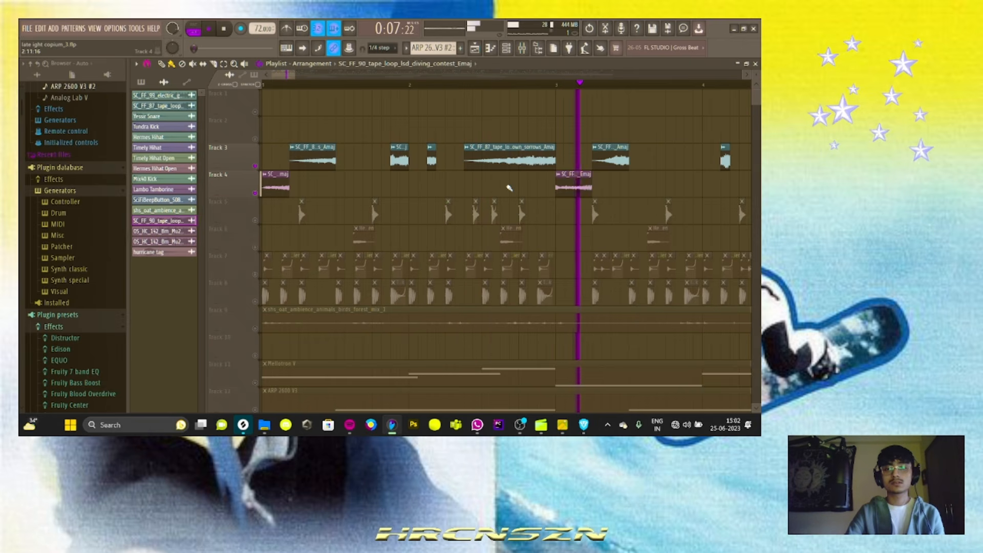
pyautogui.press('space')
# Unmute Track 14 in the playlist and open its Analog Lab V clip in the piano roll.
pyautogui.scroll(-2, 406, 191)
pyautogui.scroll(-4, 378, 209)
pyautogui.scroll(-5, 404, 248)
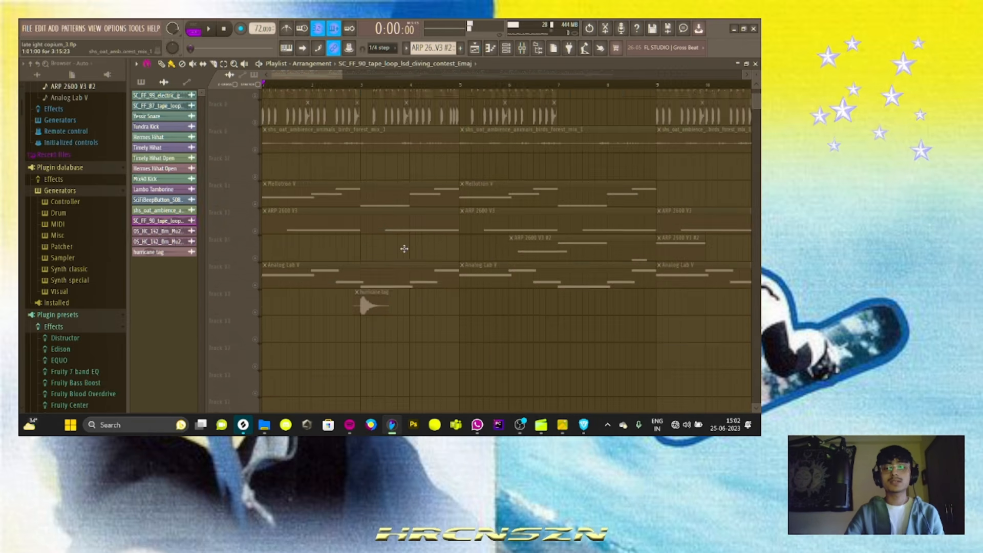
pyautogui.scroll(-4, 403, 248)
pyautogui.scroll(5, 263, 281)
pyautogui.click(256, 281)
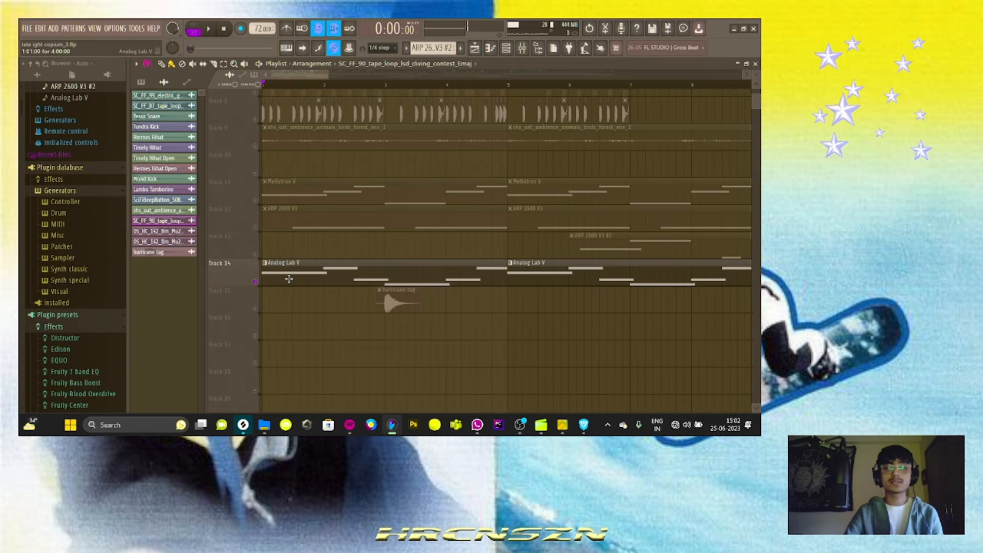
pyautogui.doubleClick(289, 280)
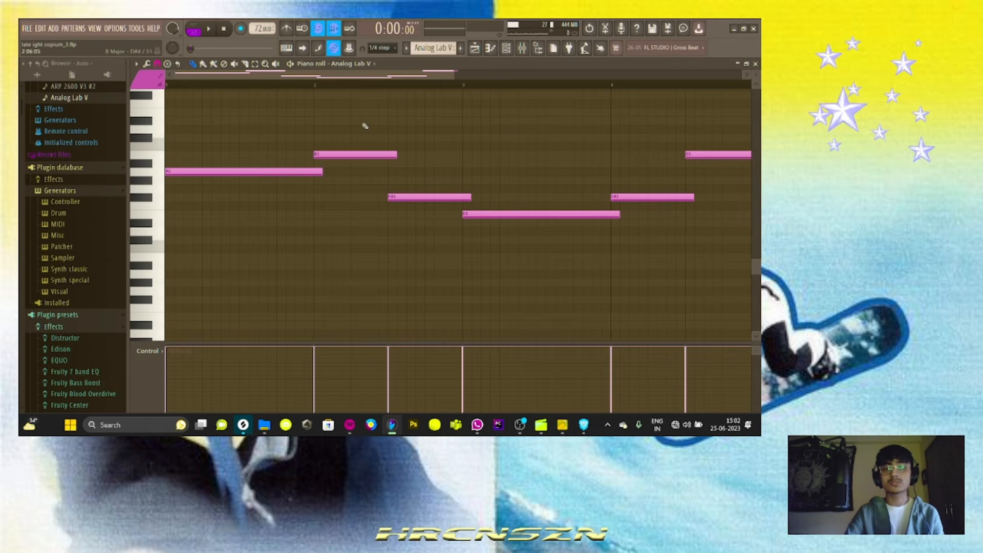
# Review the Analog Lab V instrument and the RC-20 Retro Color effect on Insert 34.
pyautogui.press('F6')
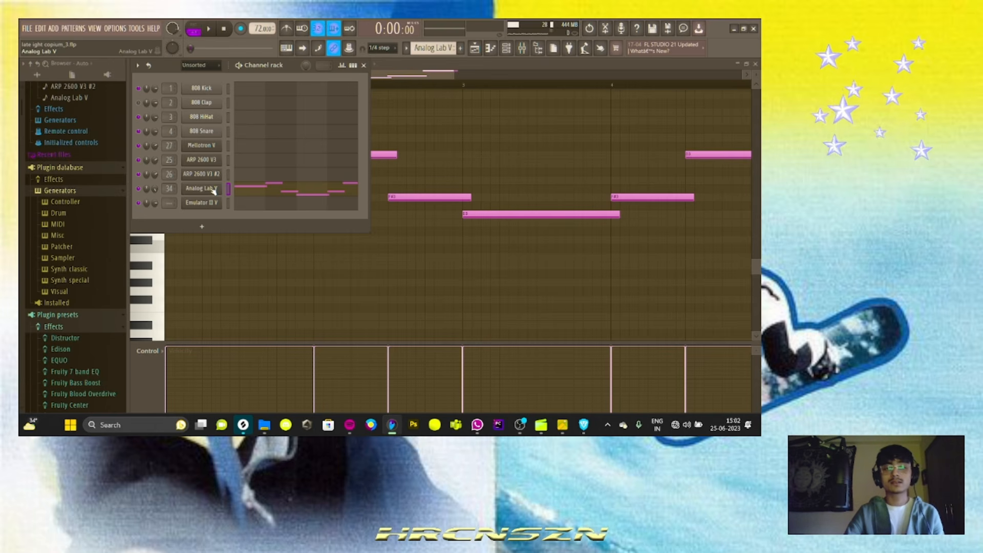
pyautogui.click(215, 191)
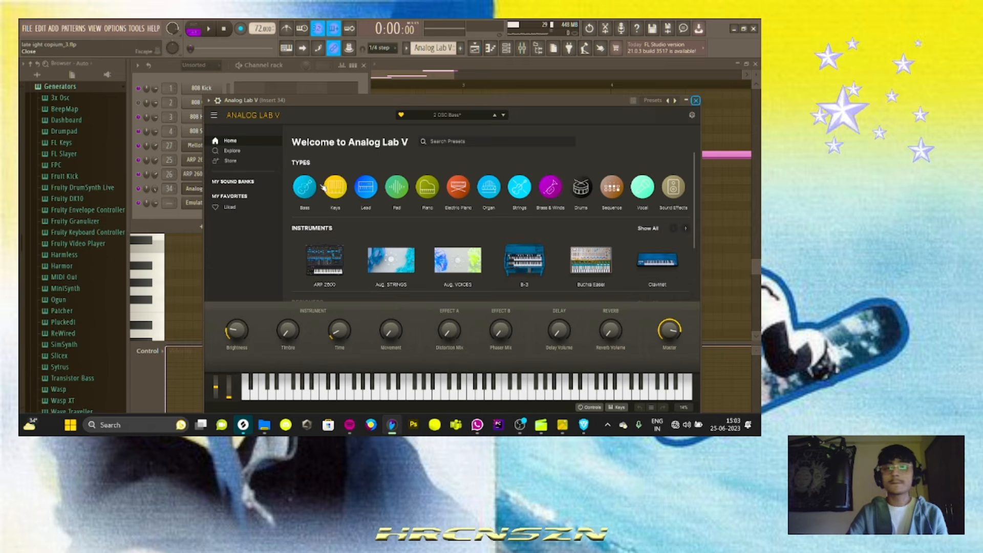
pyautogui.press('F9')
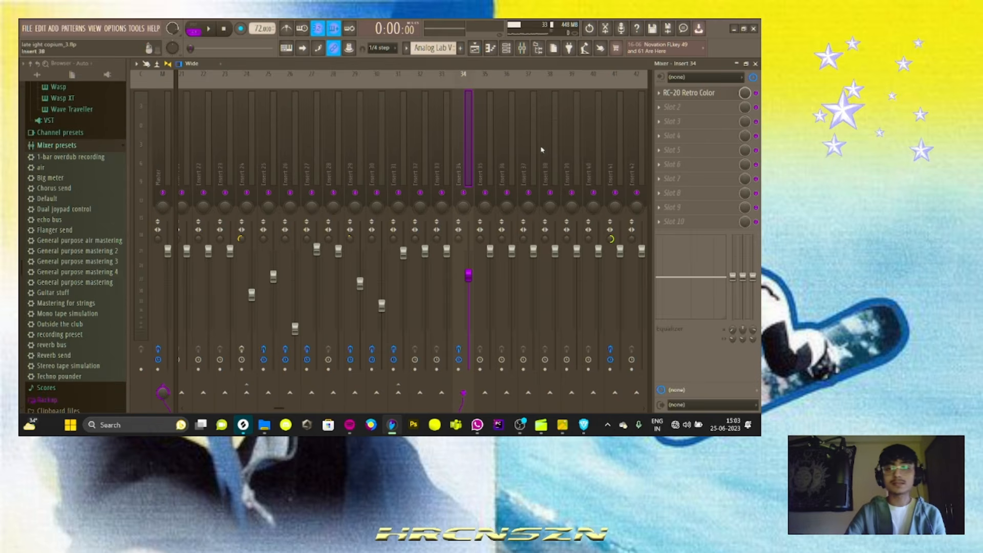
pyautogui.click(722, 94)
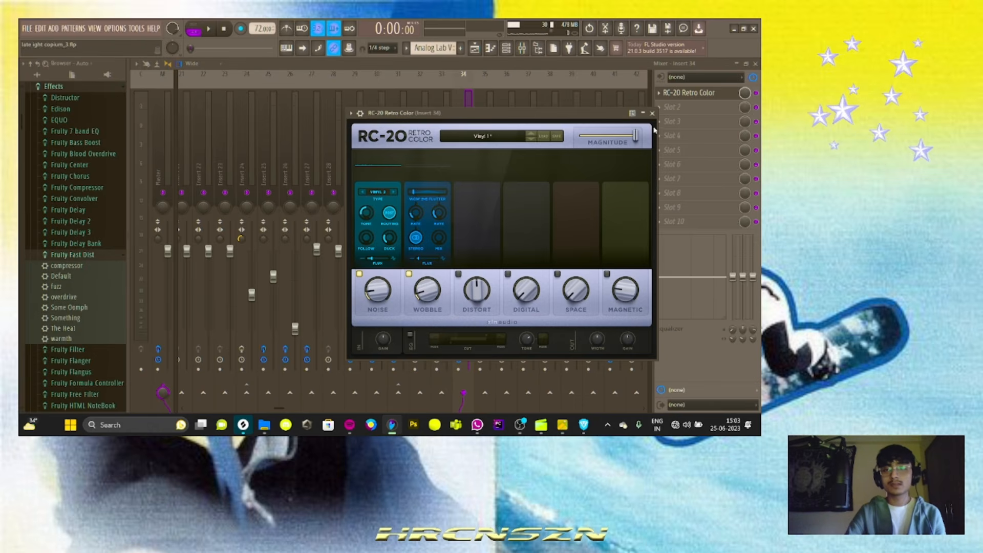
pyautogui.click(652, 112)
# Reopen the Analog Lab V clip's notes and play the pattern on its own in pattern mode.
pyautogui.press('F5')
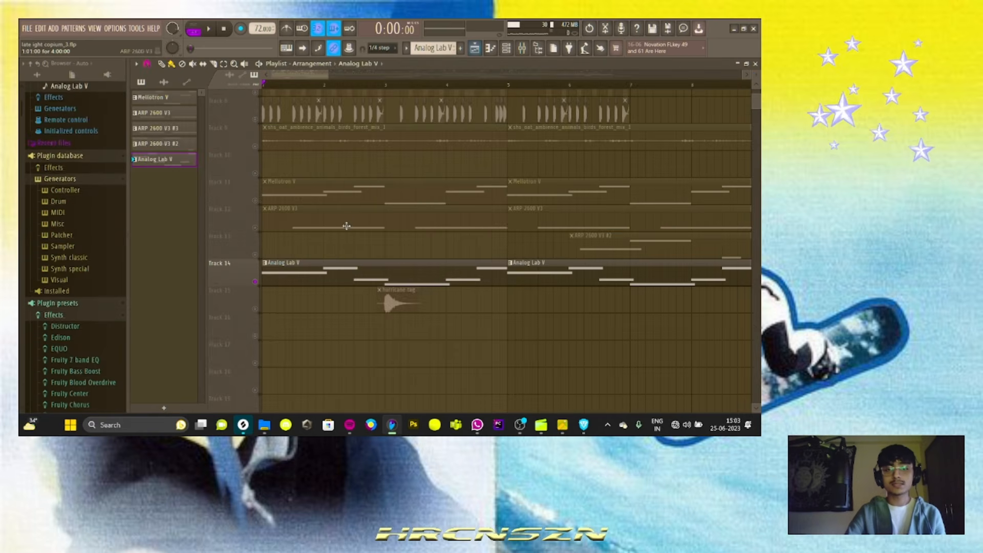
pyautogui.doubleClick(359, 271)
pyautogui.click(200, 27)
pyautogui.press('space')
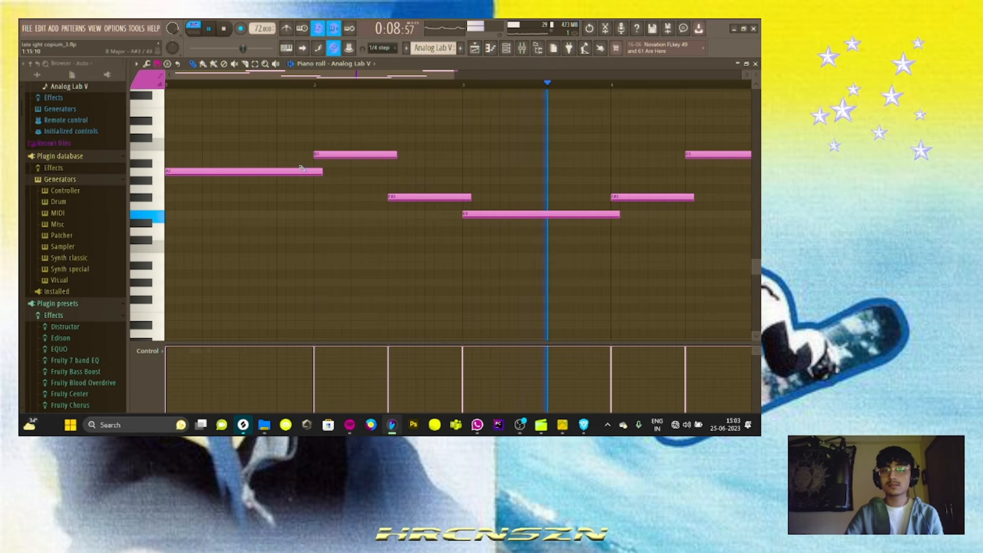
pyautogui.keyDown('ctrl'); pyautogui.scroll(-2, 310, 179); pyautogui.keyUp('ctrl')
pyautogui.keyDown('ctrl'); pyautogui.scroll(-1, 311, 179); pyautogui.keyUp('ctrl')
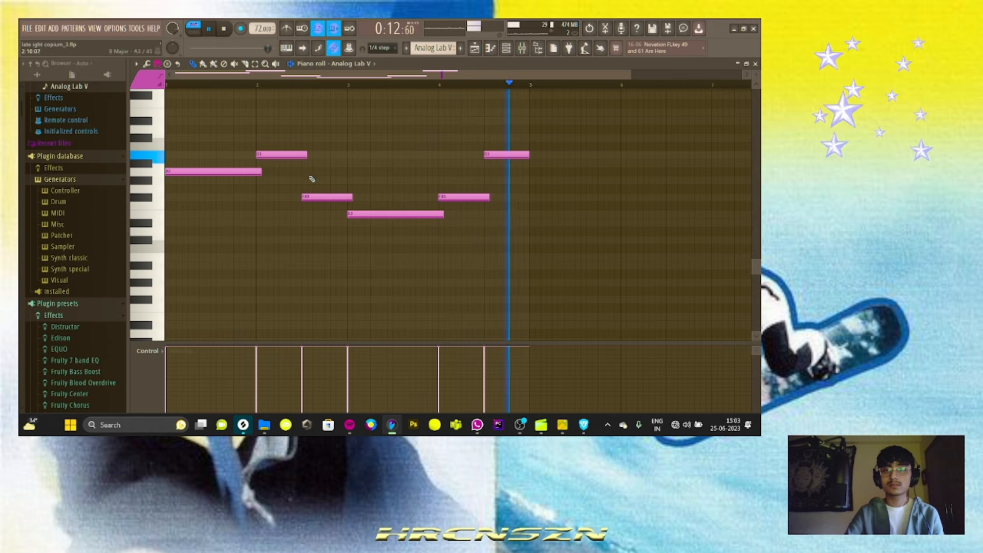
pyautogui.press('space')
# Return to the playlist in song mode and play Tracks 3, 4 and 14 together from the start.
pyautogui.click(476, 50)
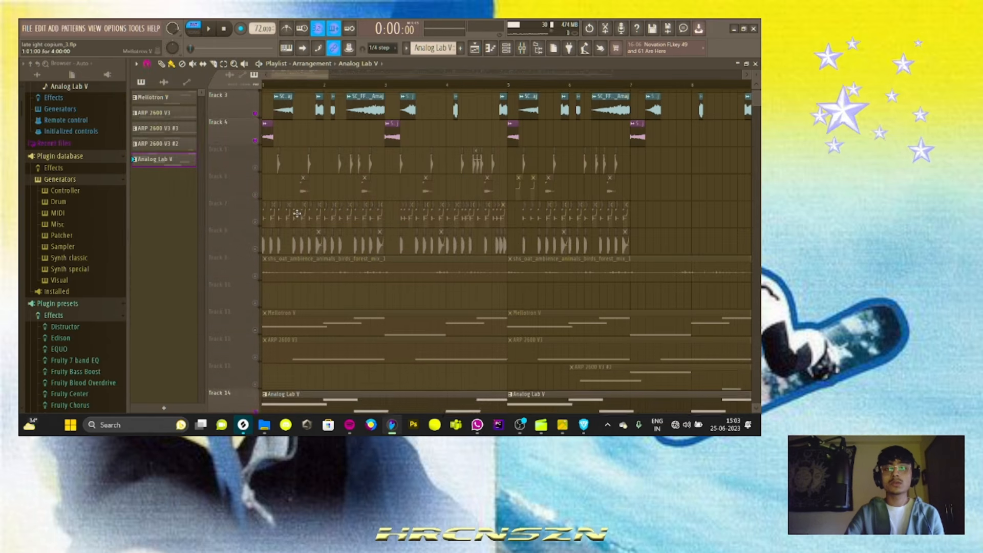
pyautogui.click(198, 34)
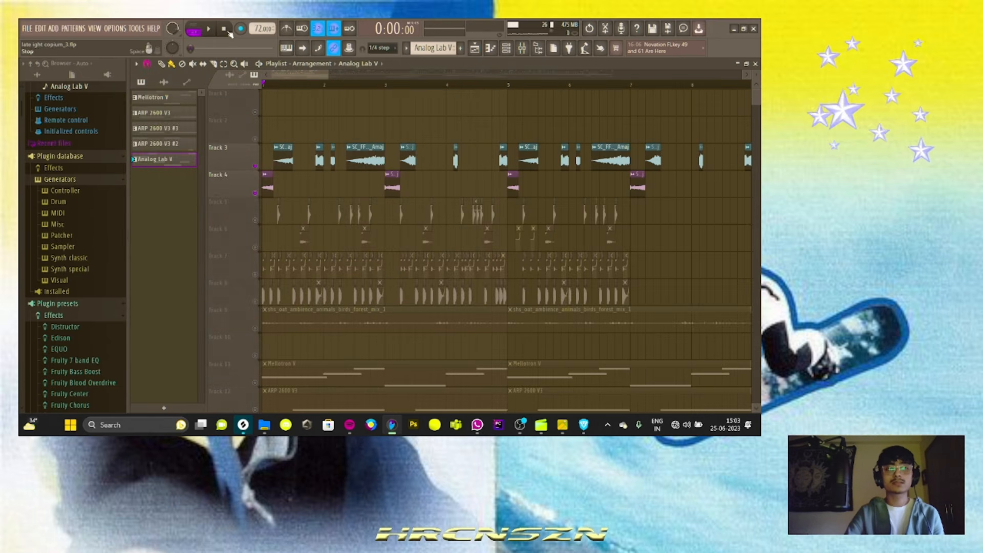
pyautogui.press('space')
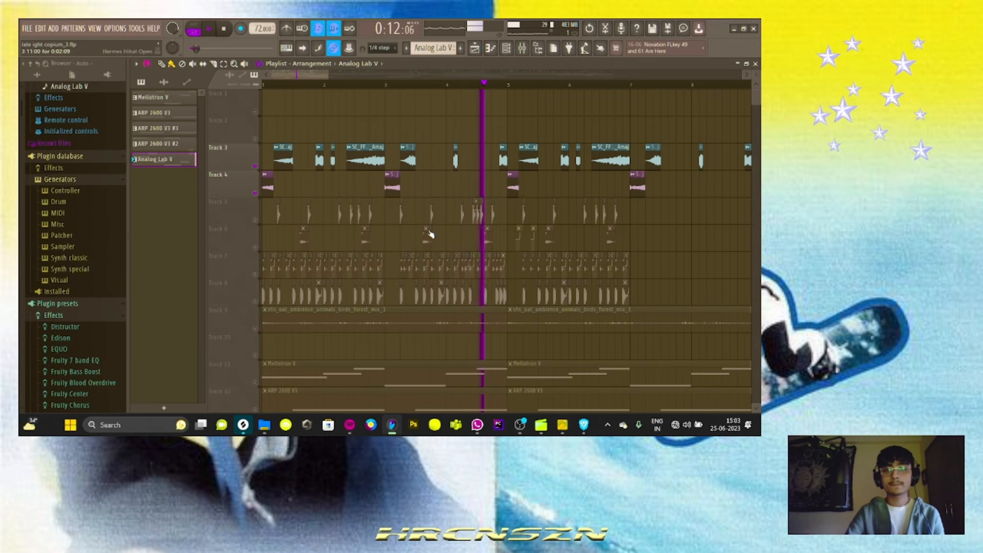
pyautogui.press('space')
# Unmute Track 11, open its Mellotron V clip in the piano roll and check its channel in the channel rack.
pyautogui.scroll(-6, 358, 226)
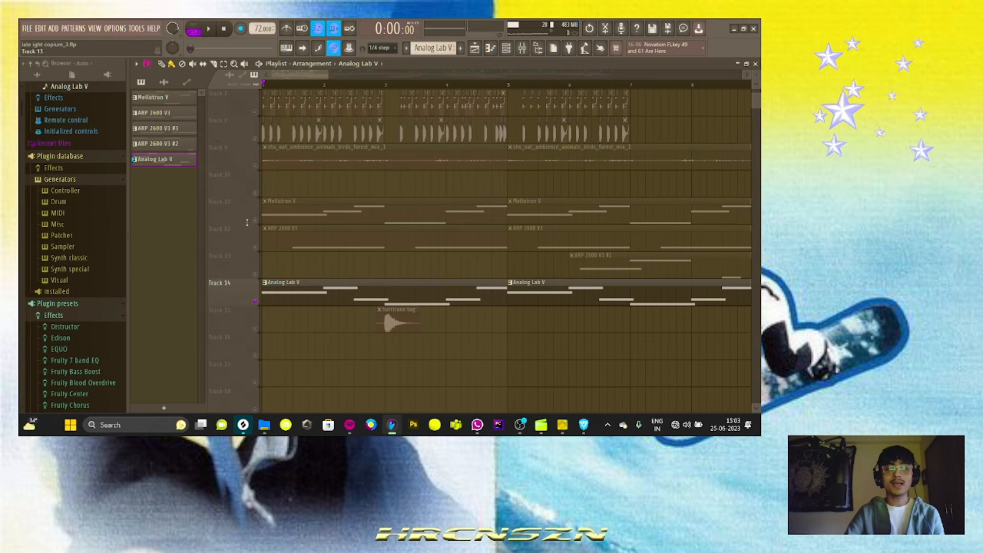
pyautogui.click(257, 223)
pyautogui.doubleClick(356, 210)
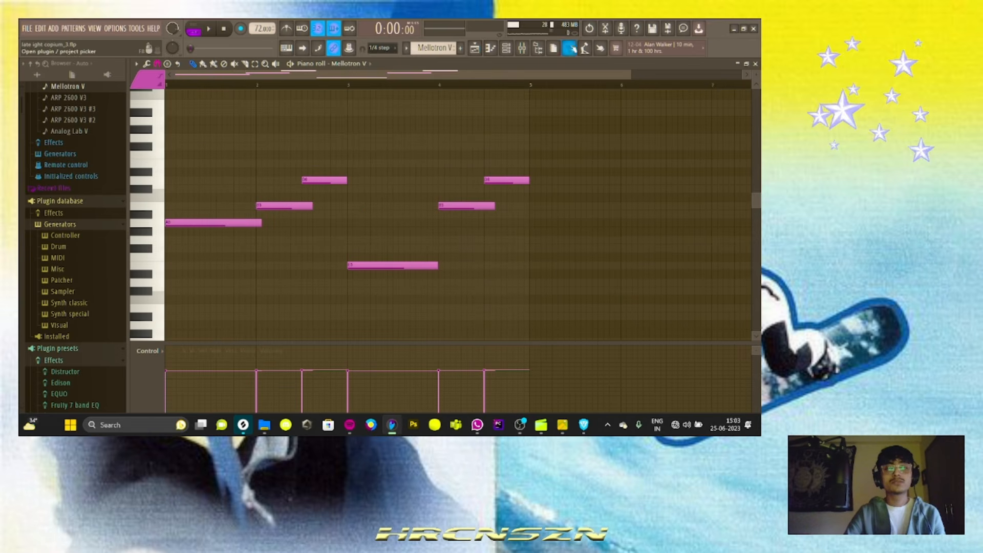
pyautogui.press('F6')
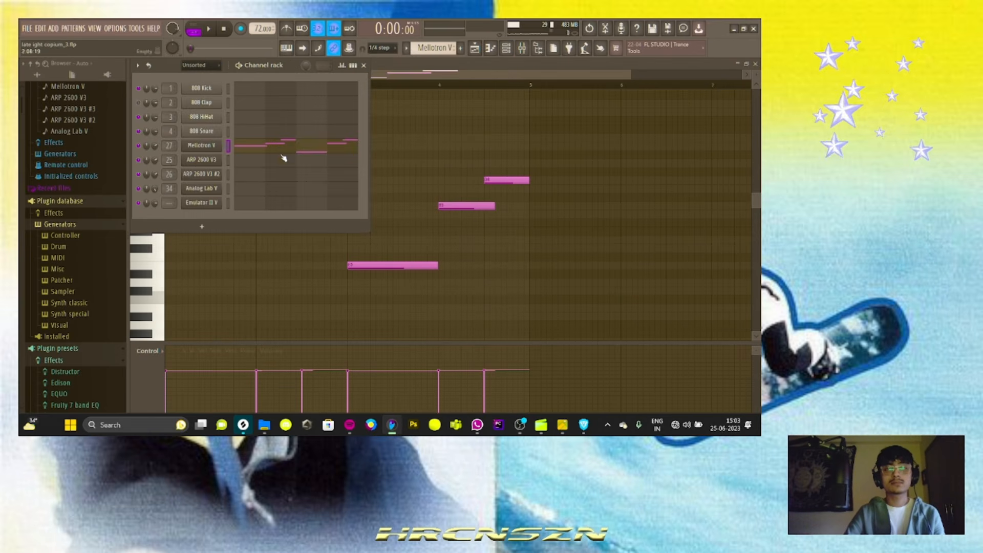
pyautogui.click(364, 66)
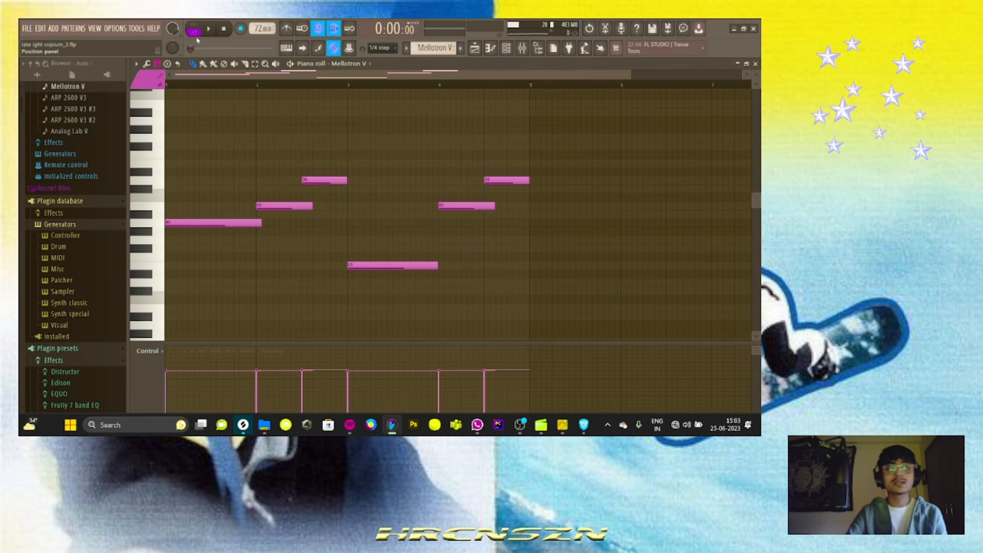
# Play the Mellotron V pattern on its own and return to the playlist.
pyautogui.press('space')
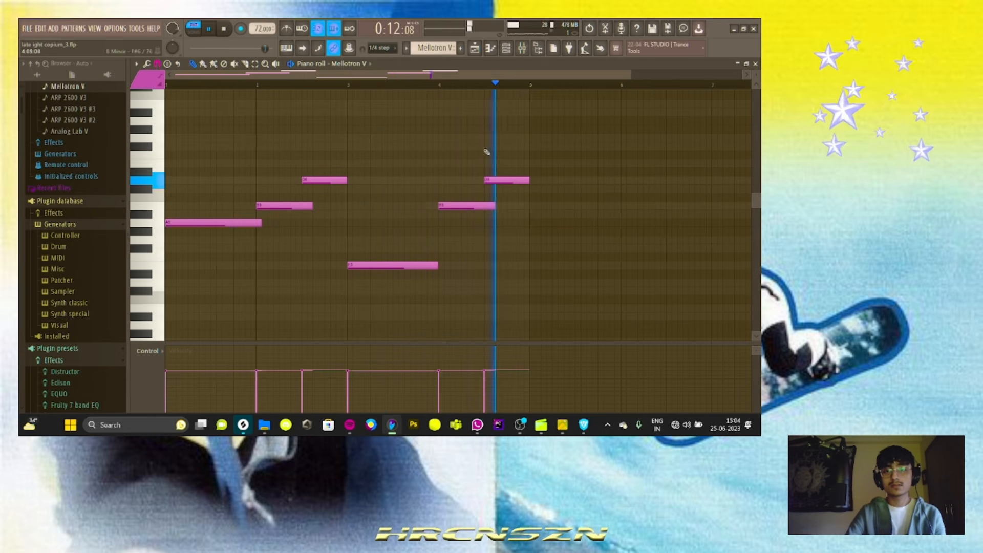
pyautogui.click(476, 48)
pyautogui.press('space')
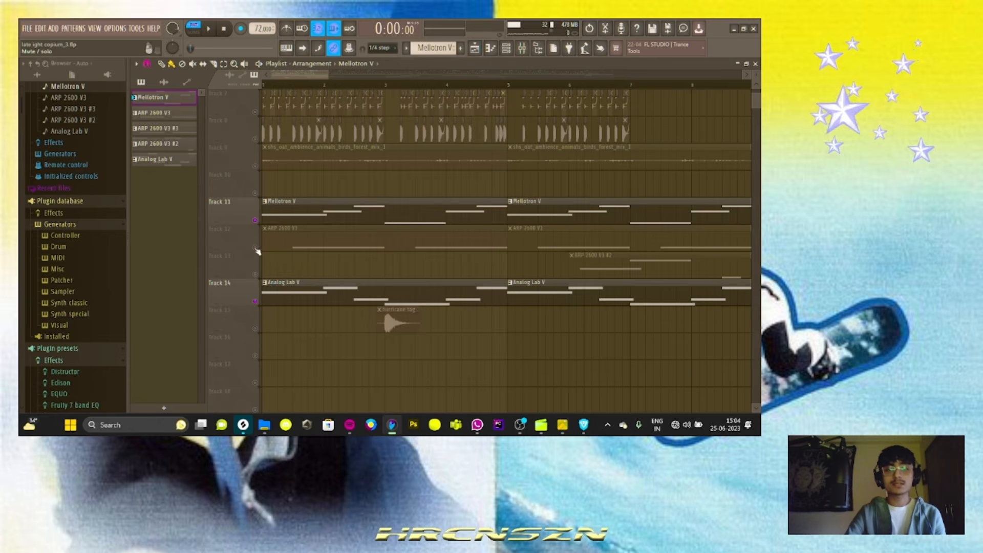
# Unmute Track 12, open its first ARP 2600 V3 clip in the piano roll and play the pattern.
pyautogui.doubleClick(316, 240)
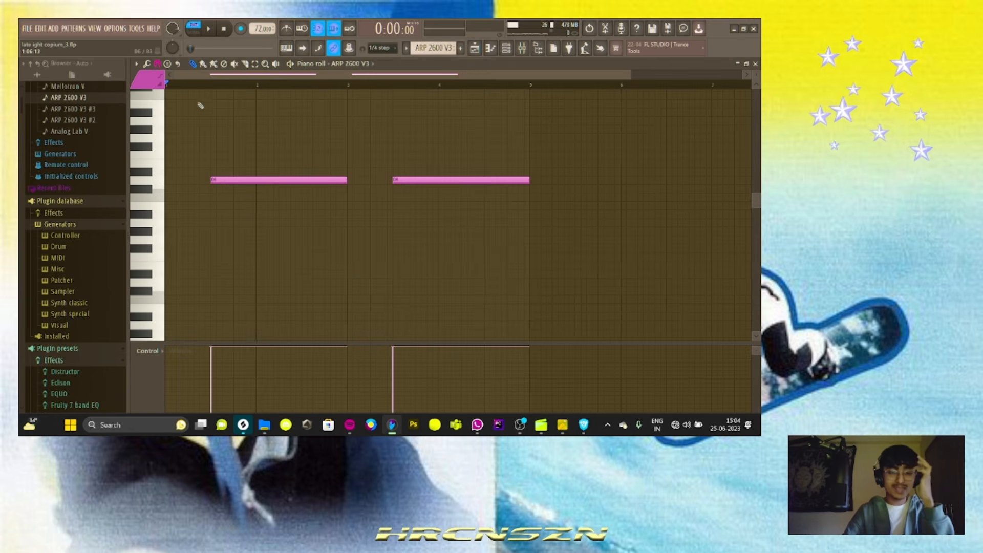
pyautogui.scroll(1, 243, 143)
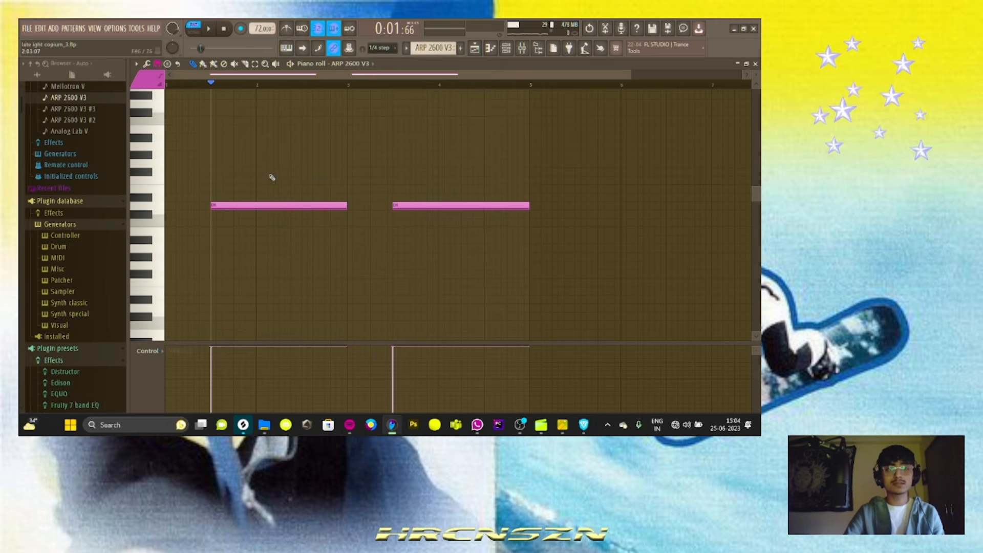
pyautogui.press('space')
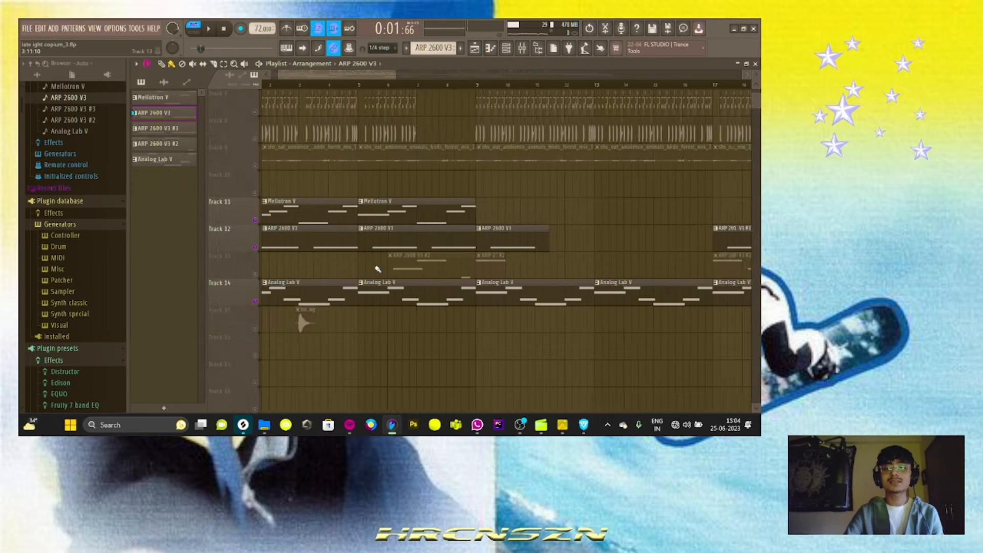
# Open Track 12's ARP 2600 V3 #3 clip at bar 17, play its pattern on its own and return to the playlist.
pyautogui.hscroll(6, 378, 269)
pyautogui.scroll(-2, 379, 268)
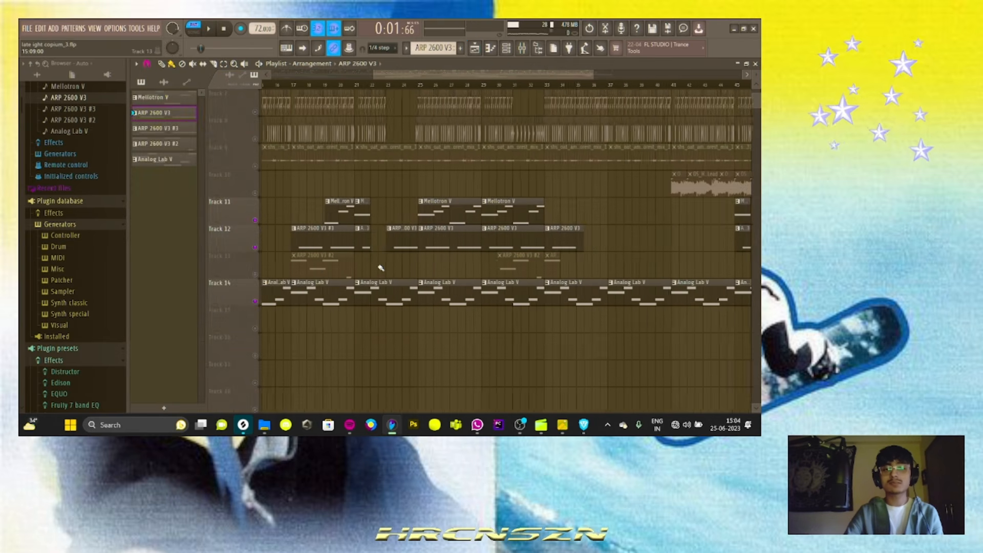
pyautogui.scroll(3, 281, 242)
pyautogui.scroll(2, 314, 84)
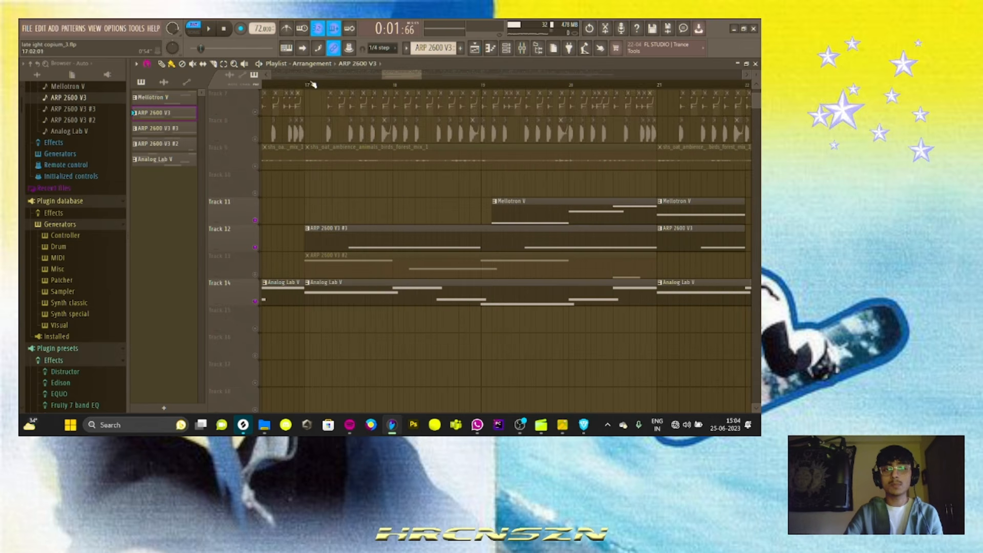
pyautogui.doubleClick(415, 226)
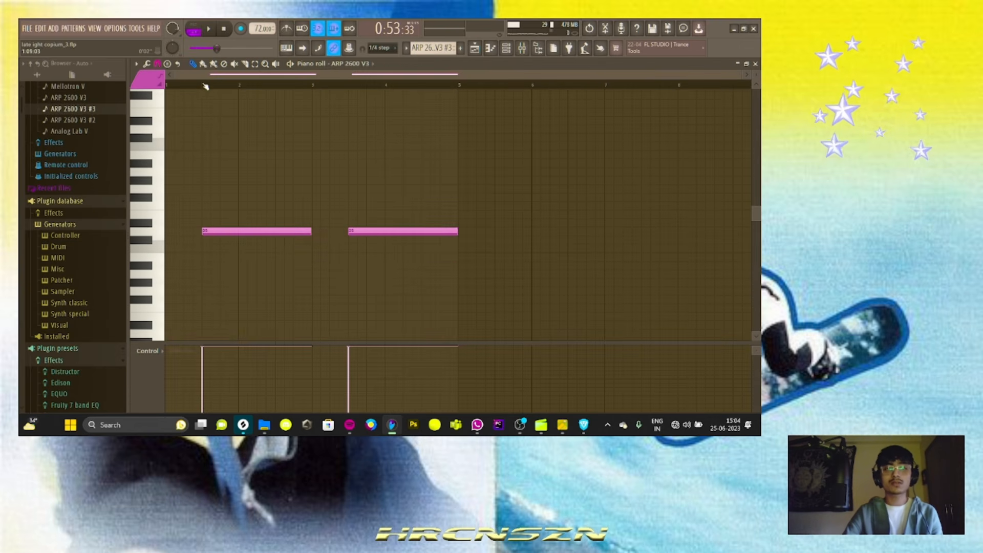
pyautogui.press('space')
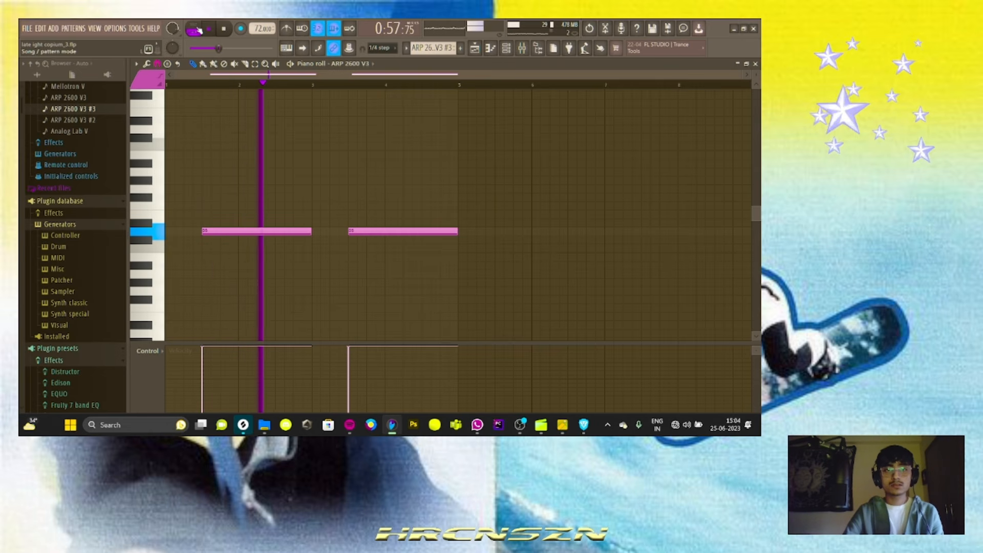
pyautogui.press('l')
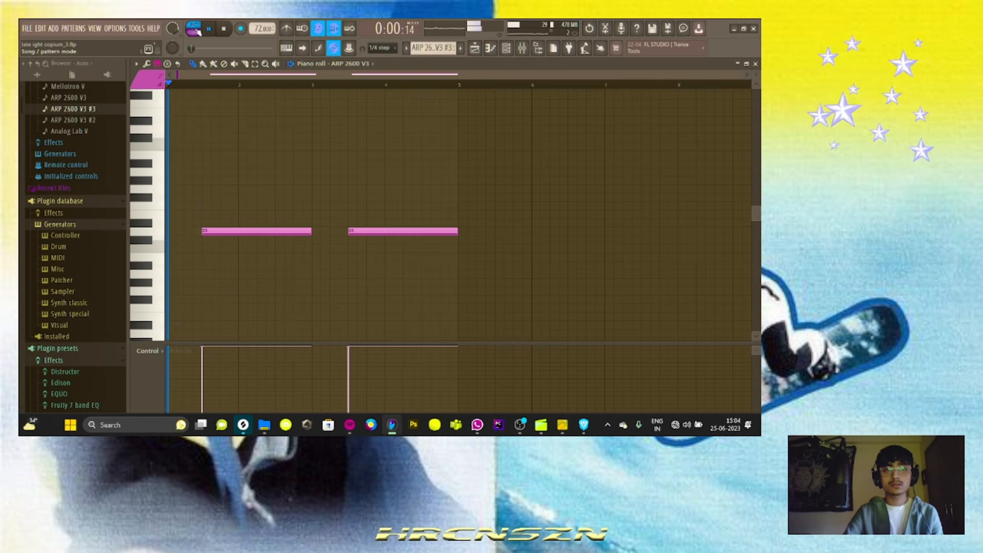
pyautogui.click(480, 50)
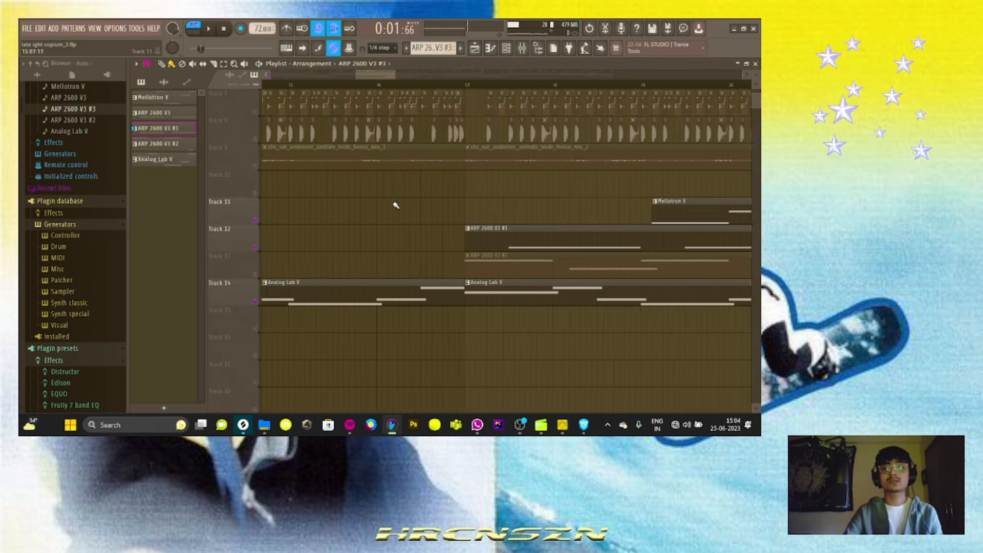
# Unmute Track 13 and open its ARP 2600 V3 #2 clip in the piano roll.
pyautogui.hscroll(8, 435, 235)
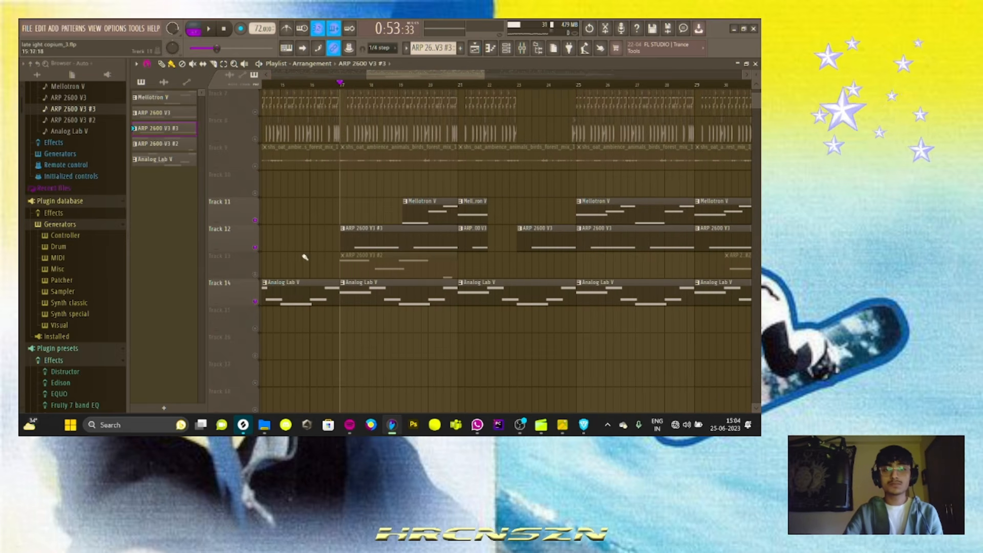
pyautogui.click(256, 275)
pyautogui.doubleClick(351, 266)
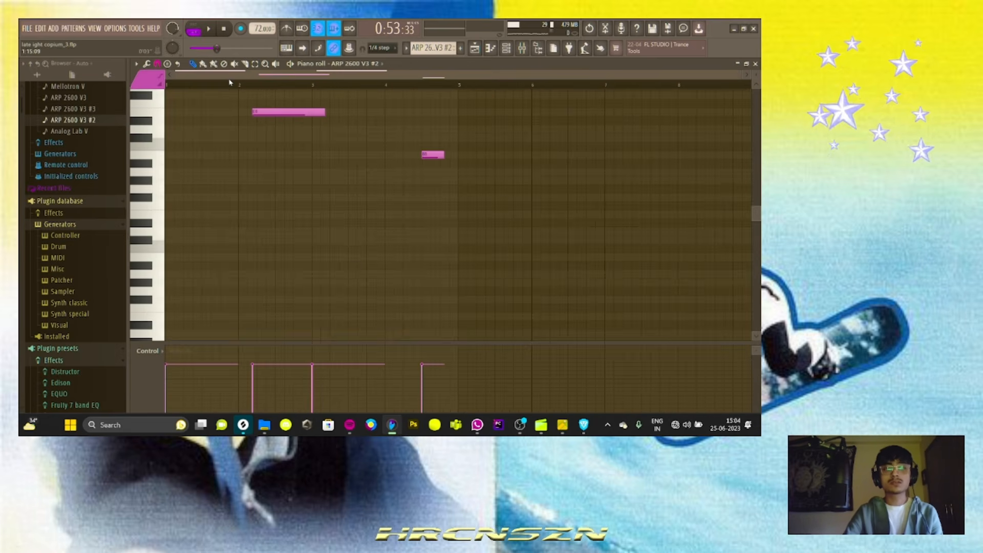
# Play the ARP 2600 V3 #2 pattern on its own in pattern mode and return to the playlist.
pyautogui.click(200, 31)
pyautogui.hscroll(1, 274, 197)
pyautogui.scroll(3, 271, 198)
pyautogui.scroll(3, 183, 206)
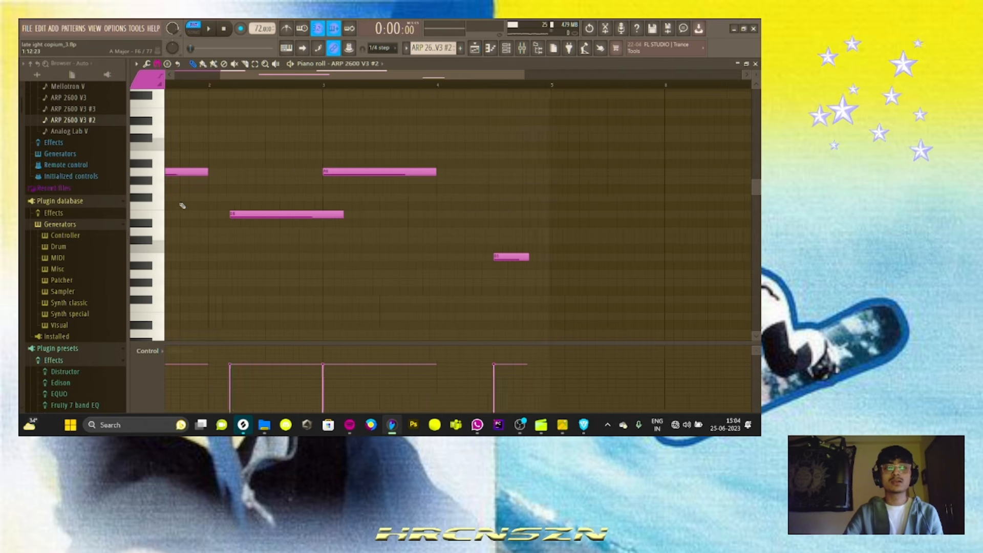
pyautogui.hscroll(-1, 199, 204)
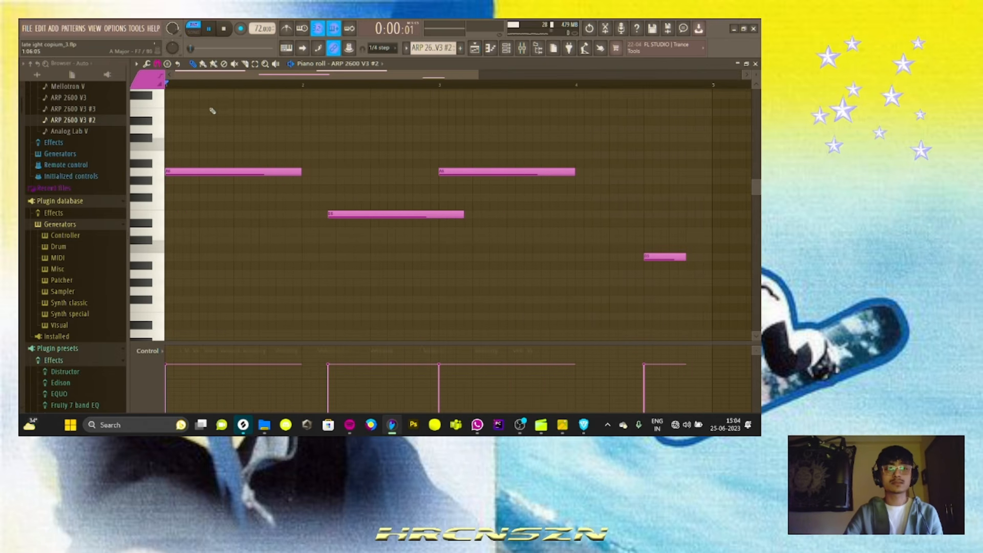
pyautogui.press('space')
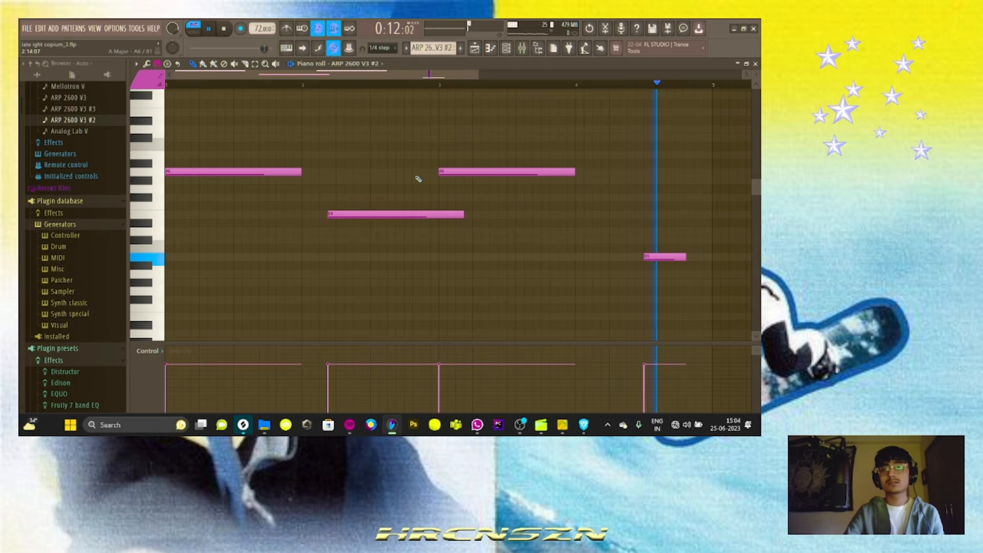
pyautogui.press('space')
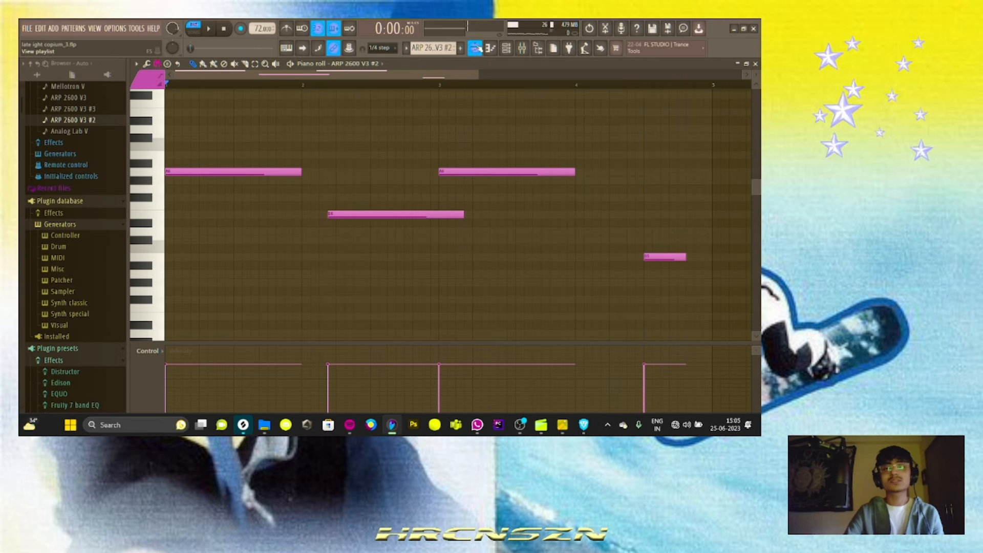
pyautogui.click(476, 48)
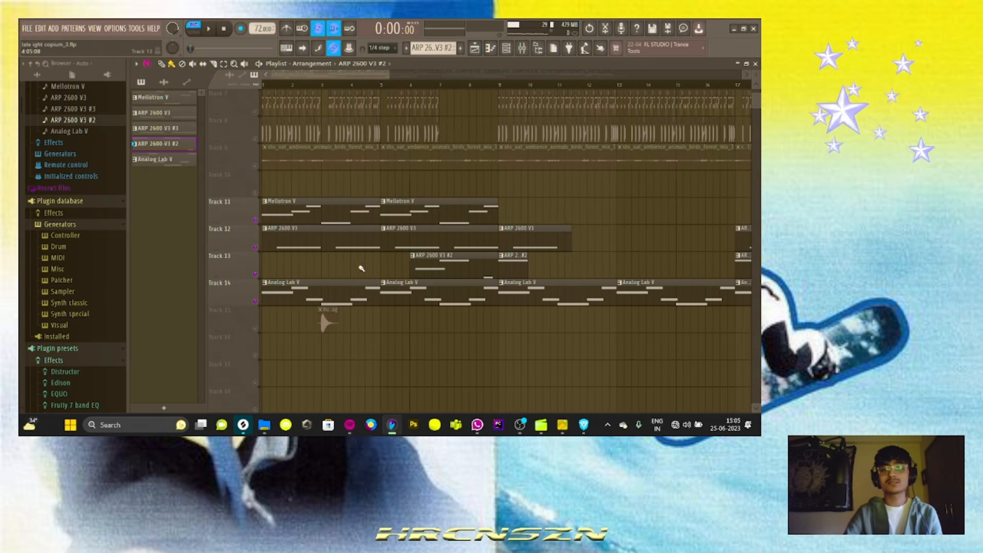
# Unmute Track 10, play the arrangement from bar 40 and open the sample settings of its first guitar lead clip.
pyautogui.scroll(-2, 362, 268)
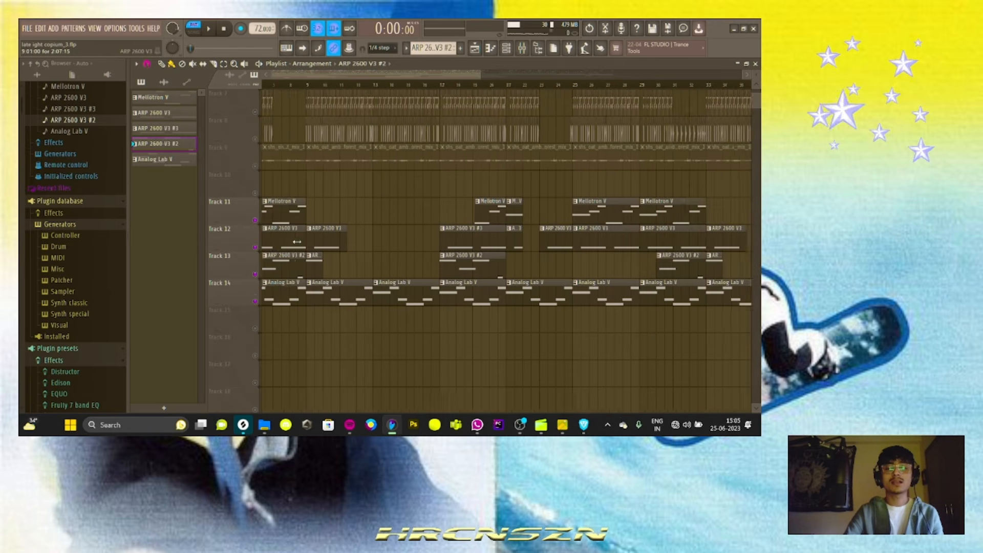
pyautogui.scroll(3, 257, 196)
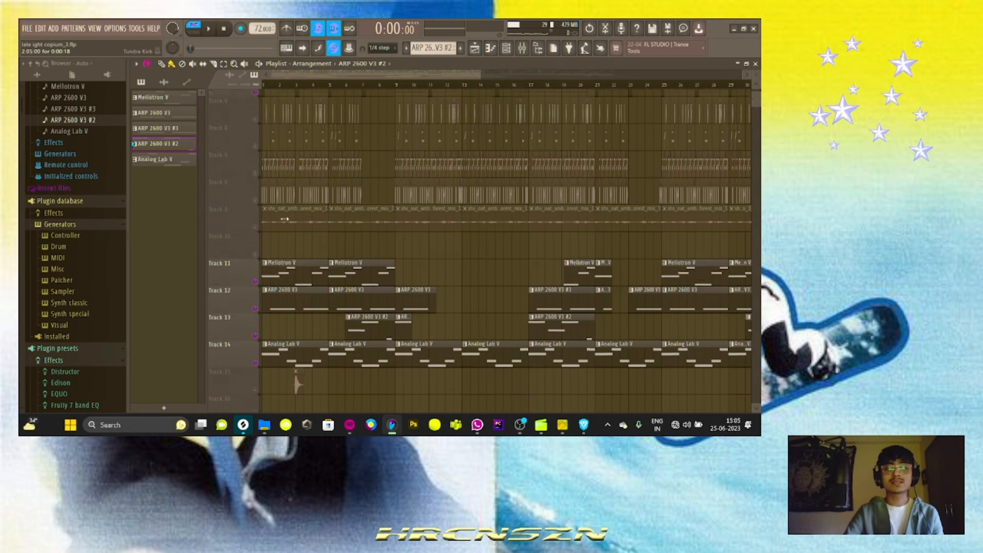
pyautogui.hscroll(8, 265, 235)
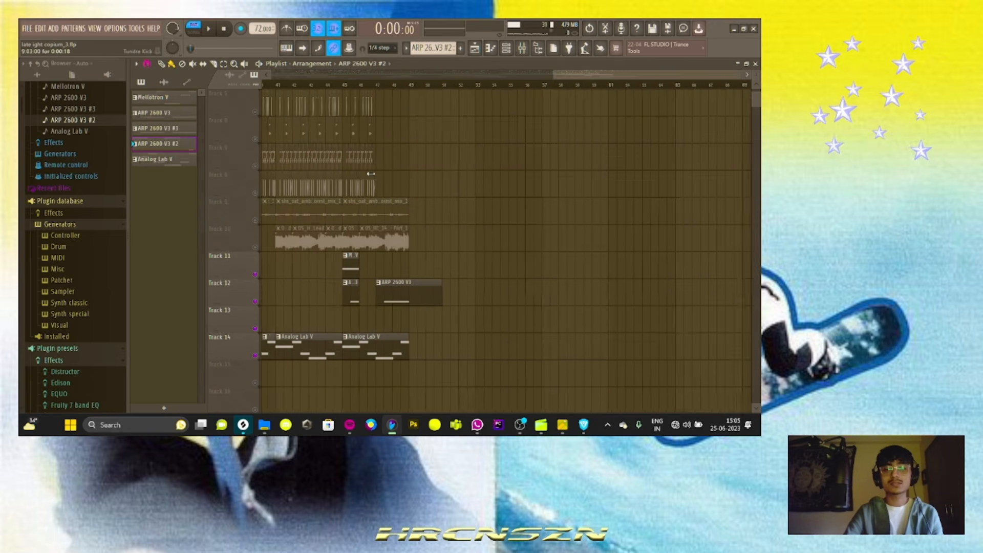
pyautogui.scroll(3, 316, 250)
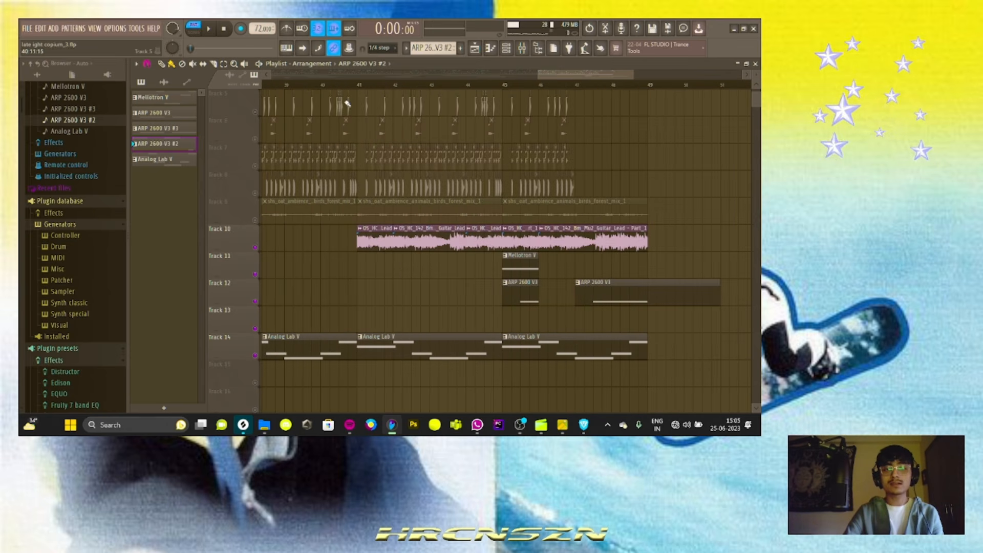
pyautogui.scroll(2, 367, 250)
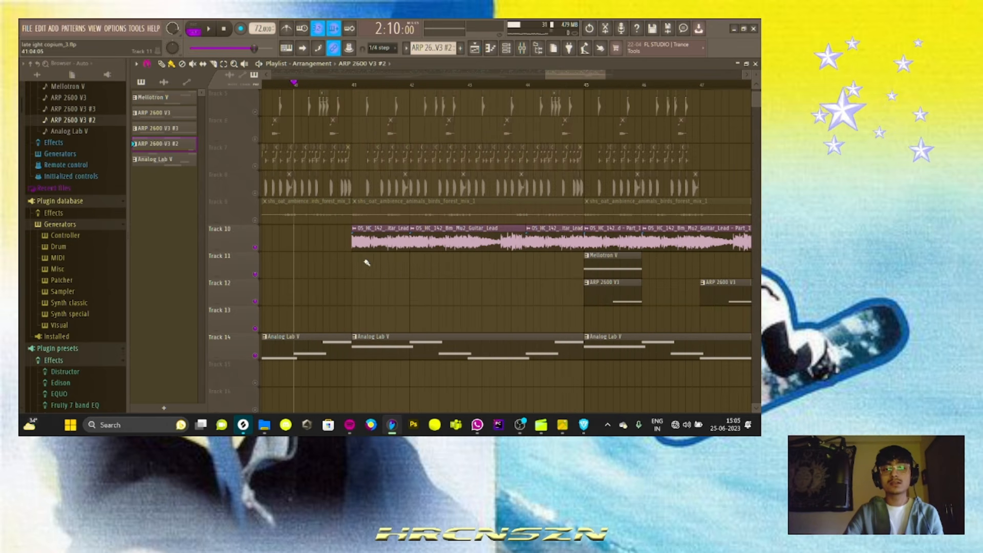
pyautogui.doubleClick(383, 235)
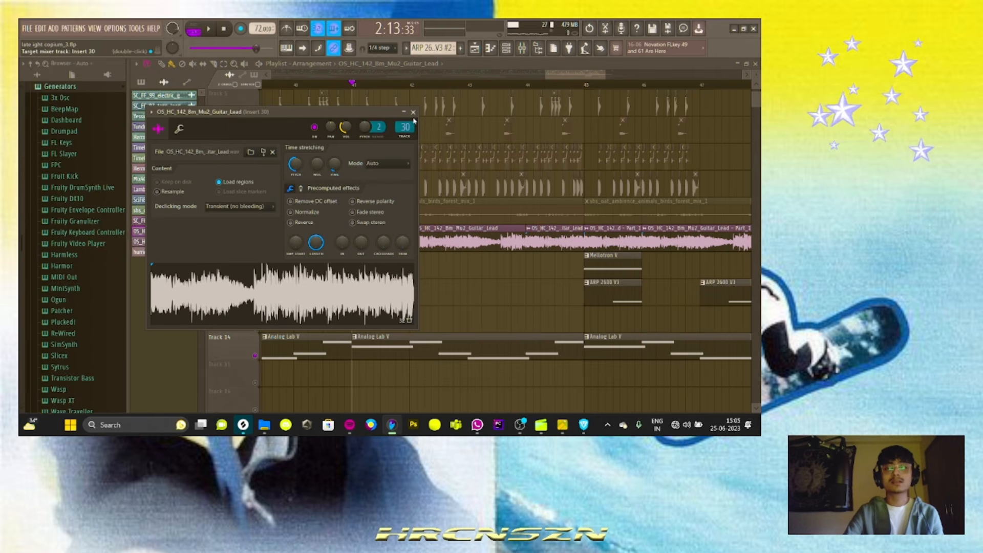
# Open the guitar lead's mixer track, Insert 30, listen to it soloed and return to the playlist.
pyautogui.click(405, 127)
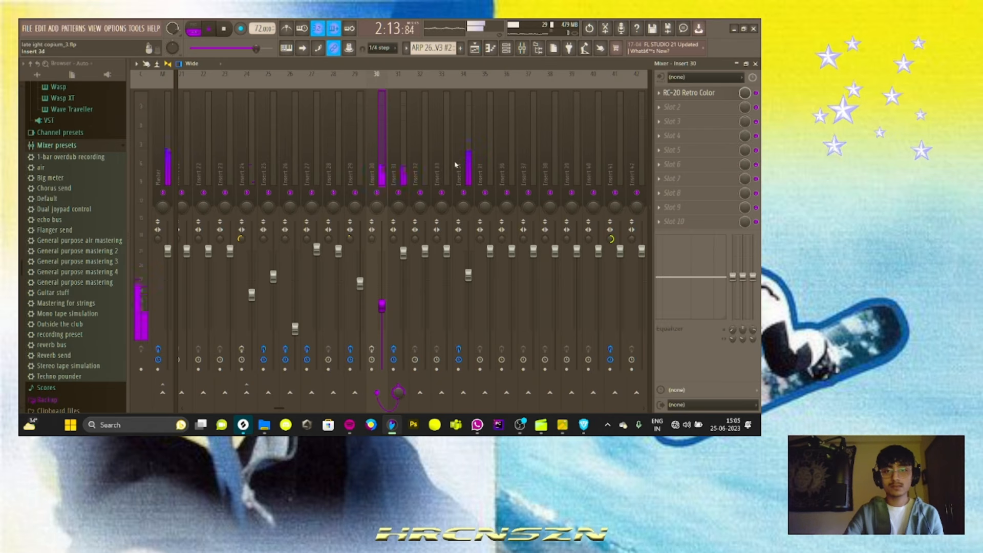
pyautogui.rightClick(379, 193)
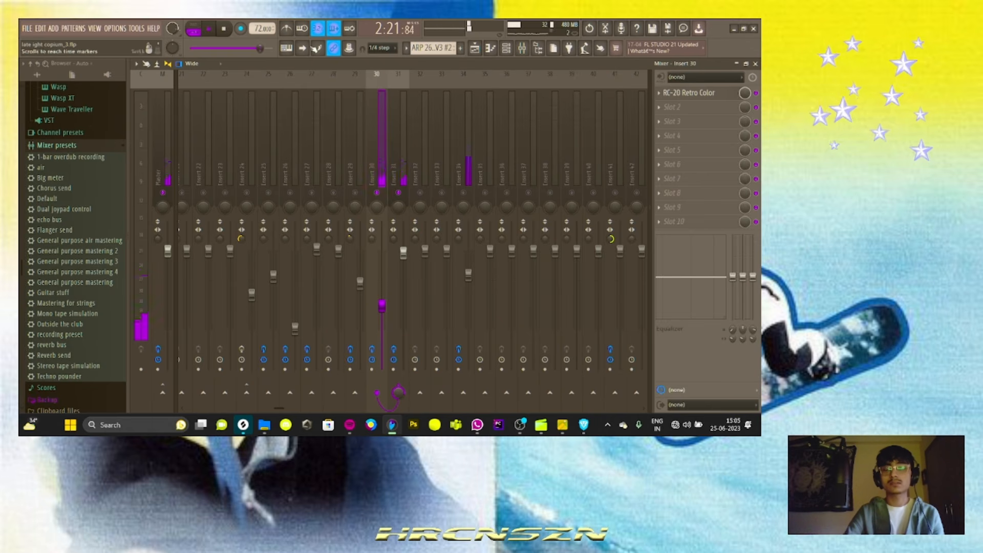
pyautogui.click(475, 50)
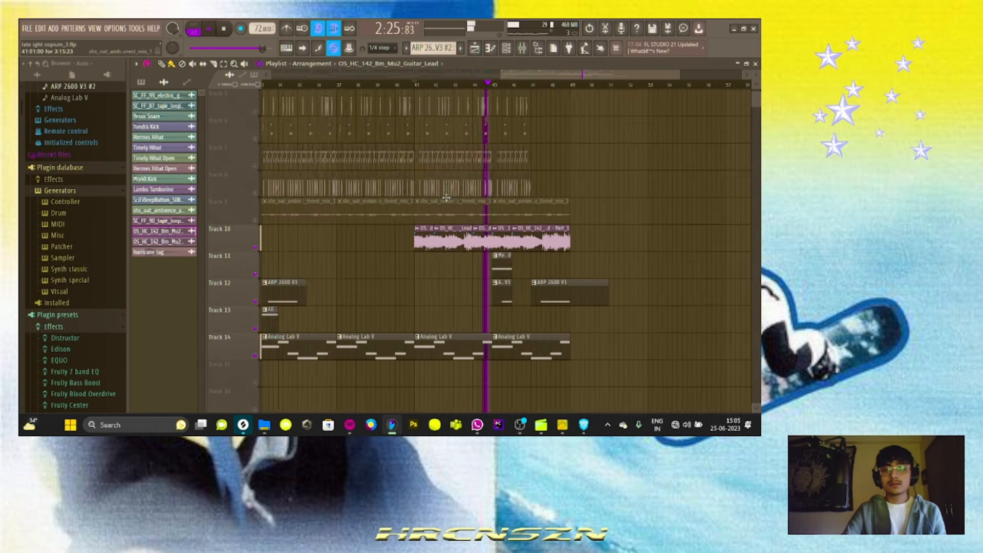
pyautogui.scroll(2, 515, 256)
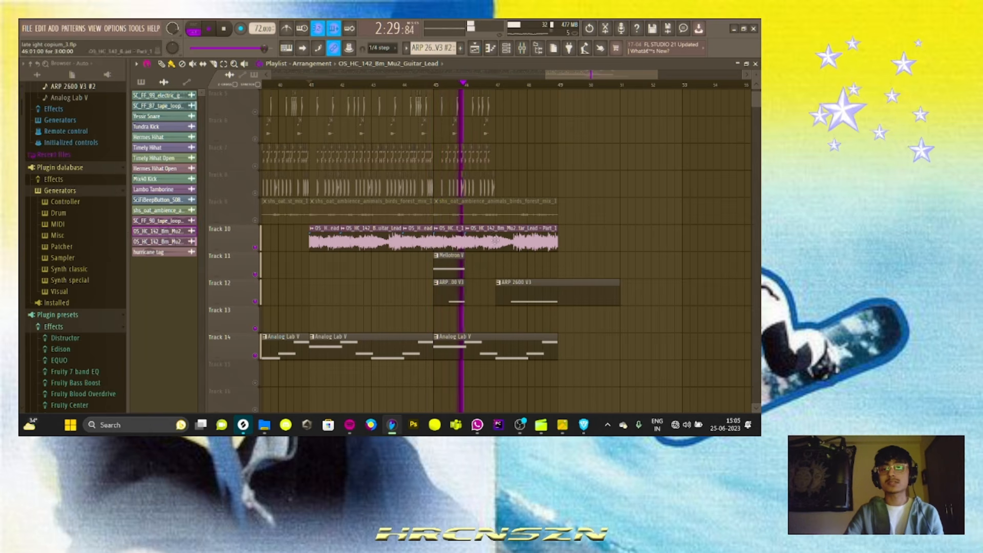
pyautogui.hscroll(-10, 510, 256)
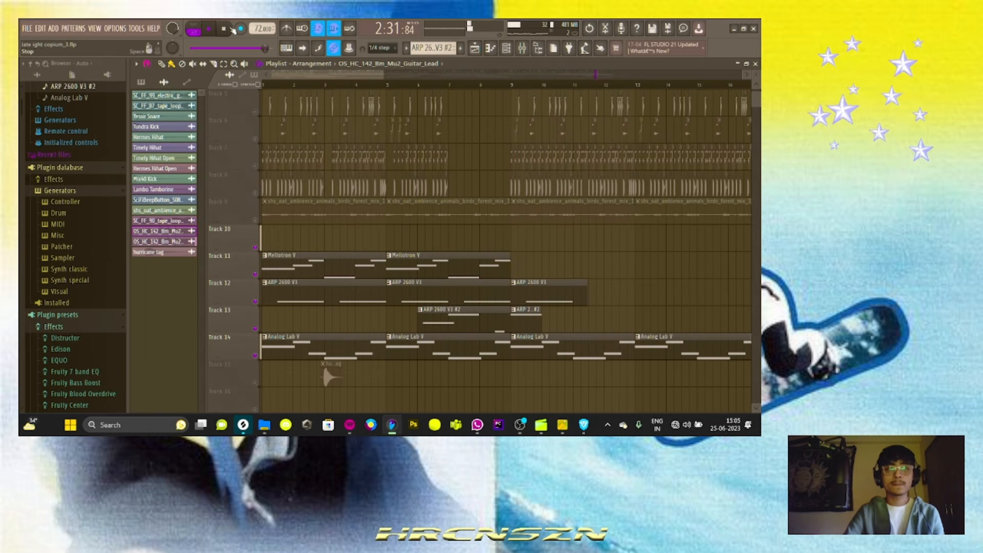
# Turn off the solo on mixer Insert 30 and return to the start of the playlist.
pyautogui.scroll(4, 317, 94)
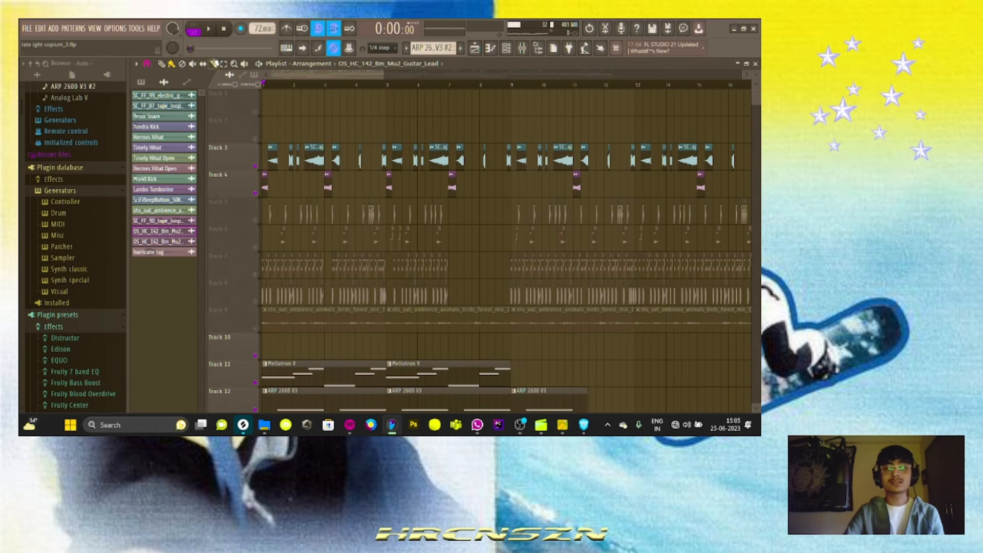
pyautogui.scroll(-5, 283, 119)
pyautogui.scroll(5, 292, 208)
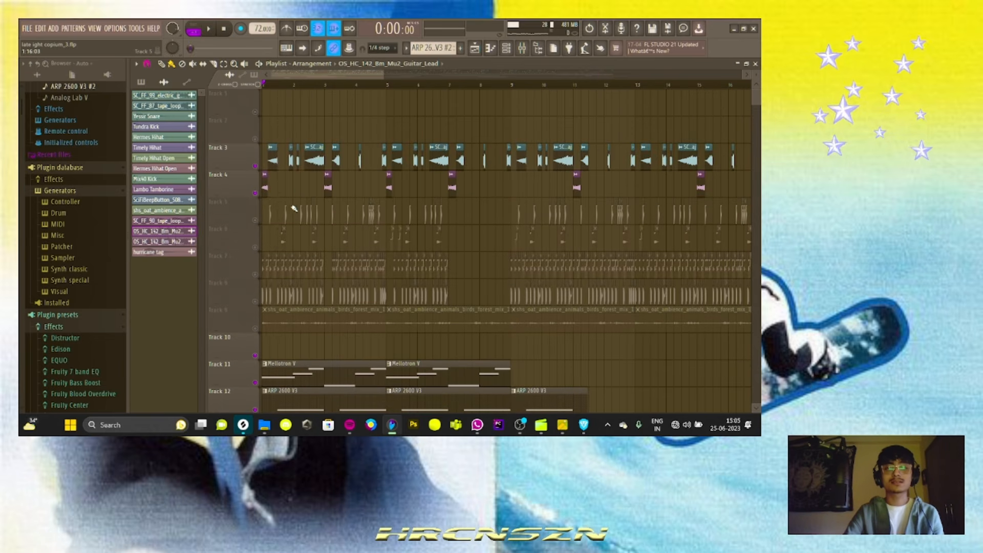
pyautogui.scroll(3, 292, 210)
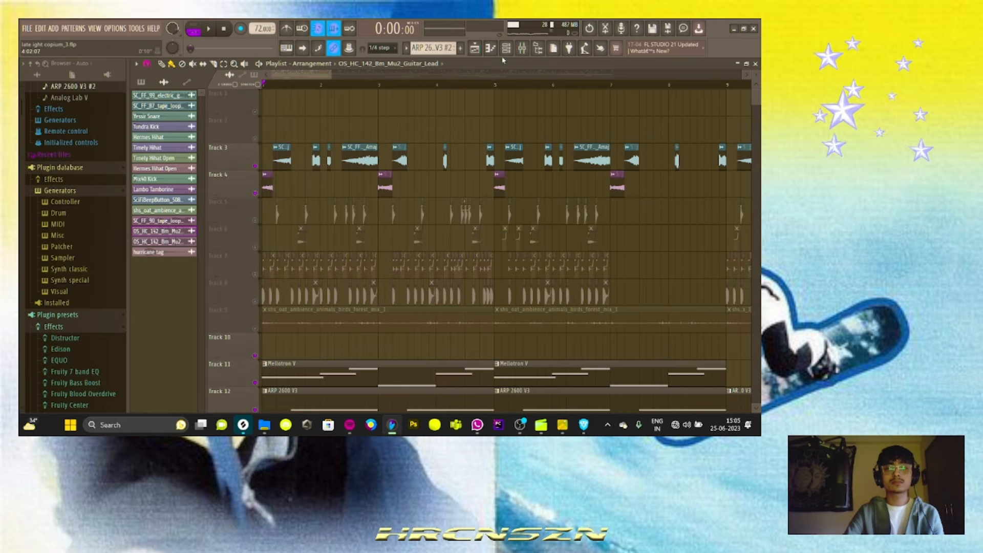
pyautogui.click(522, 48)
pyautogui.rightClick(379, 193)
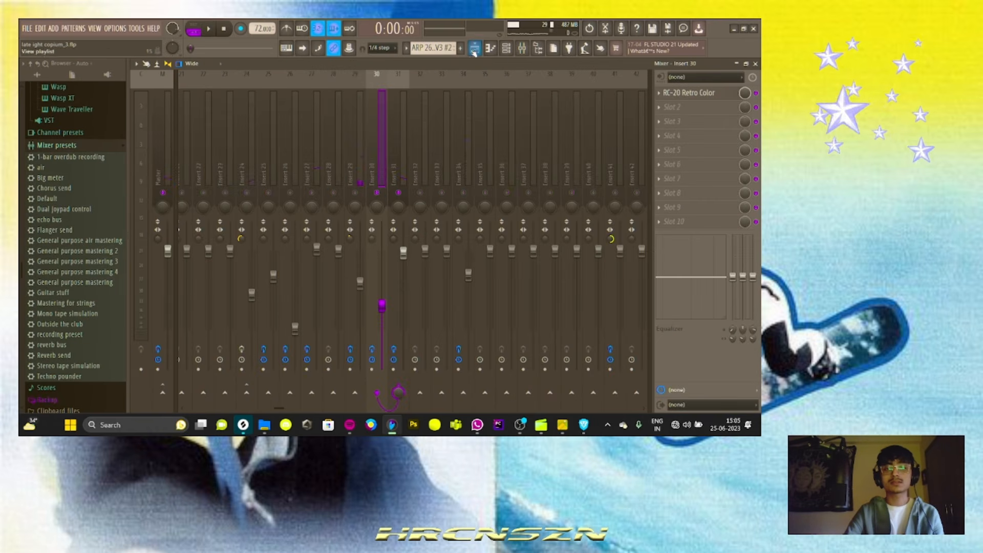
pyautogui.rightClick(380, 192)
pyautogui.click(476, 48)
# Play the unmuted loops and synth tracks together from bar 1, and stop playback after about four bars.
pyautogui.press('space')
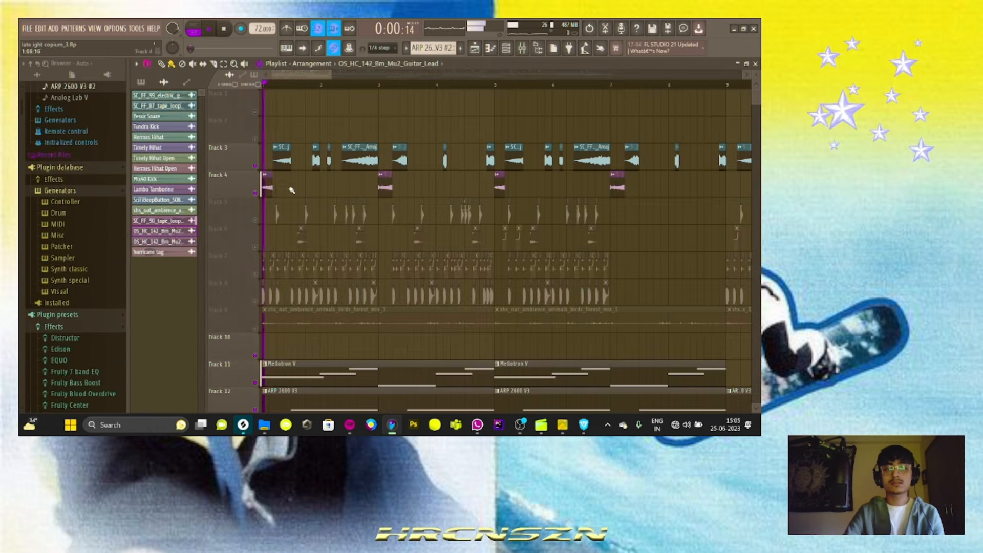
pyautogui.scroll(3, 299, 217)
pyautogui.scroll(-4, 317, 220)
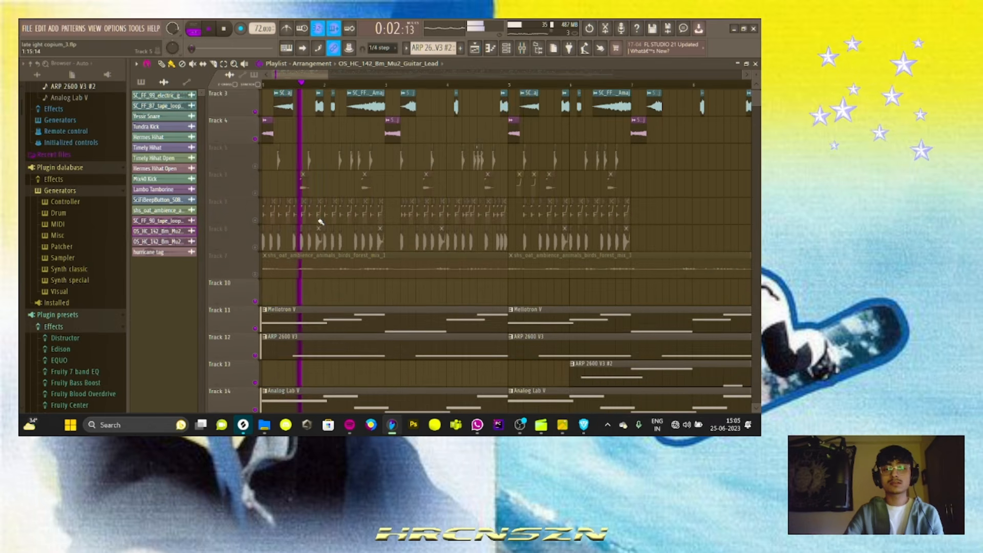
pyautogui.scroll(2, 323, 226)
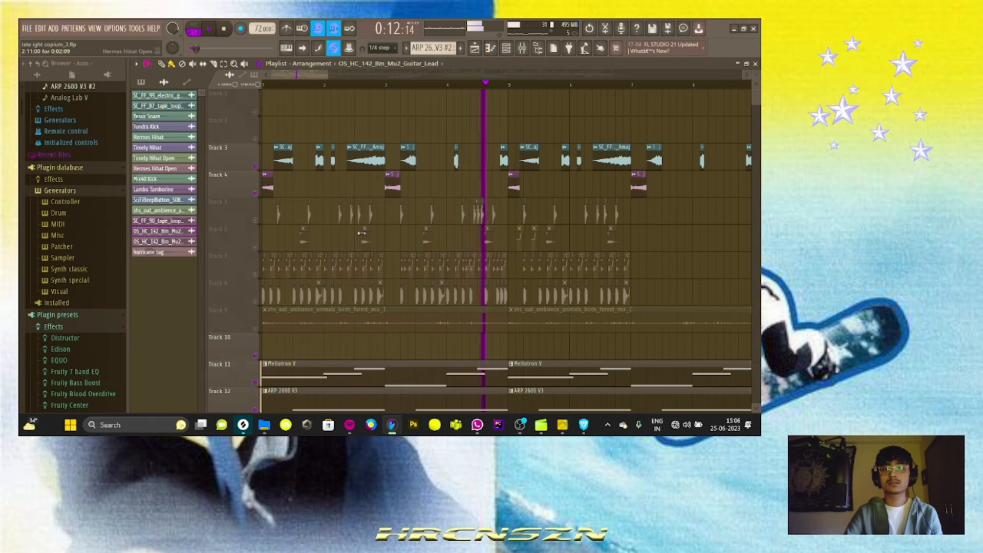
pyautogui.press('space')
# Unmute Track 9, check its birds forest ambience clip's sample settings and play it with the other melodic tracks.
pyautogui.scroll(-3, 354, 248)
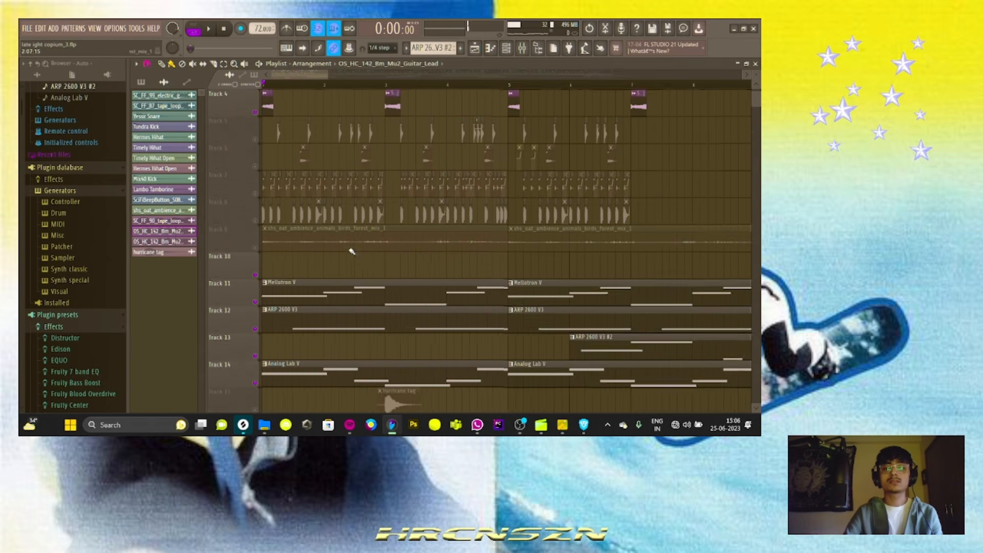
pyautogui.scroll(-2, 351, 250)
pyautogui.click(255, 248)
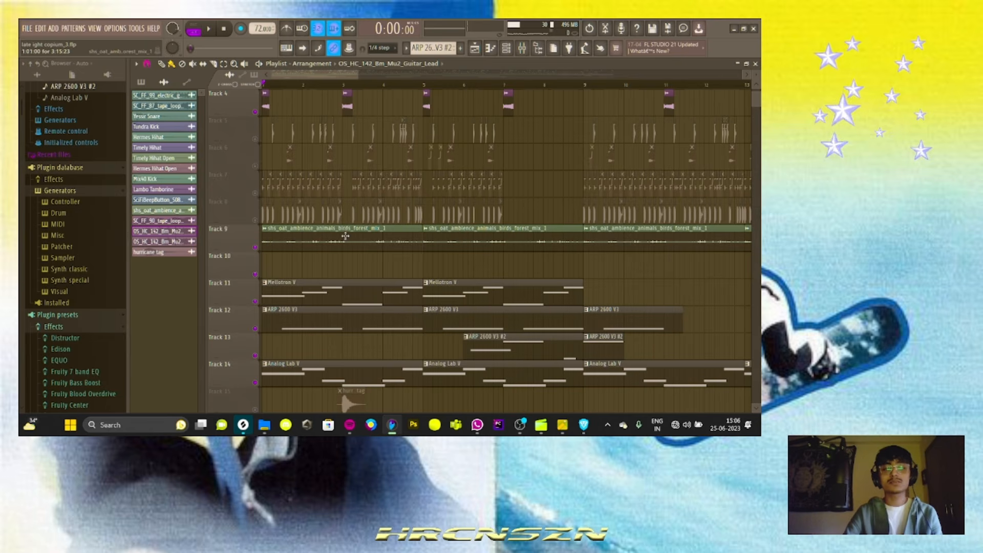
pyautogui.doubleClick(328, 236)
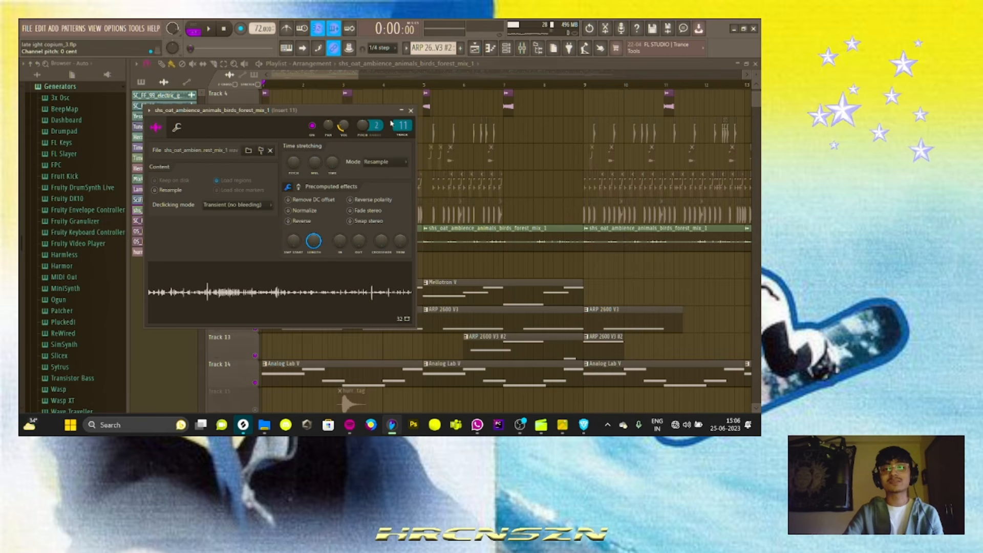
pyautogui.click(411, 111)
pyautogui.scroll(1, 281, 209)
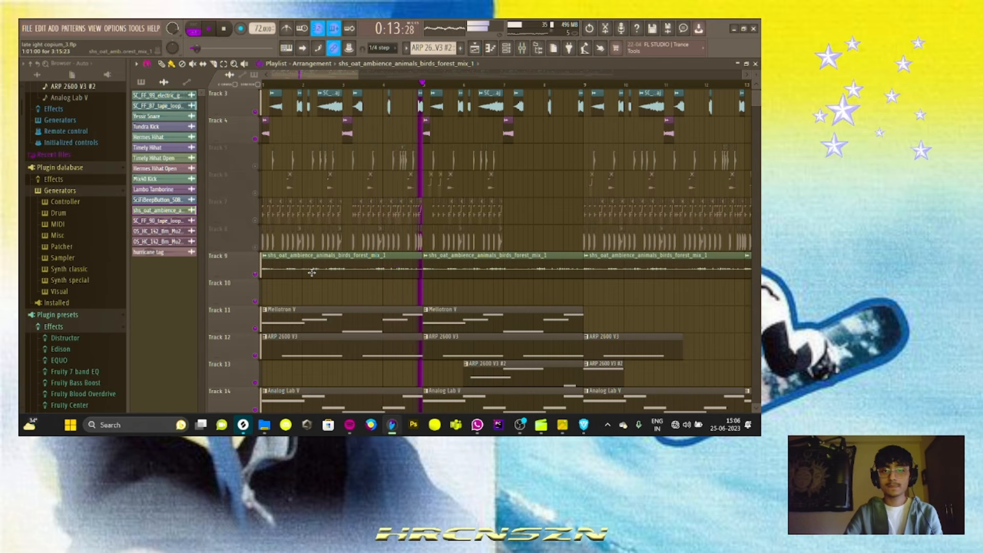
pyautogui.press('space')
# Solo the kick on Track 8 and unmute the other drum tracks, Tracks 7, 6 and 5.
pyautogui.scroll(2, 312, 272)
pyautogui.scroll(4, 310, 290)
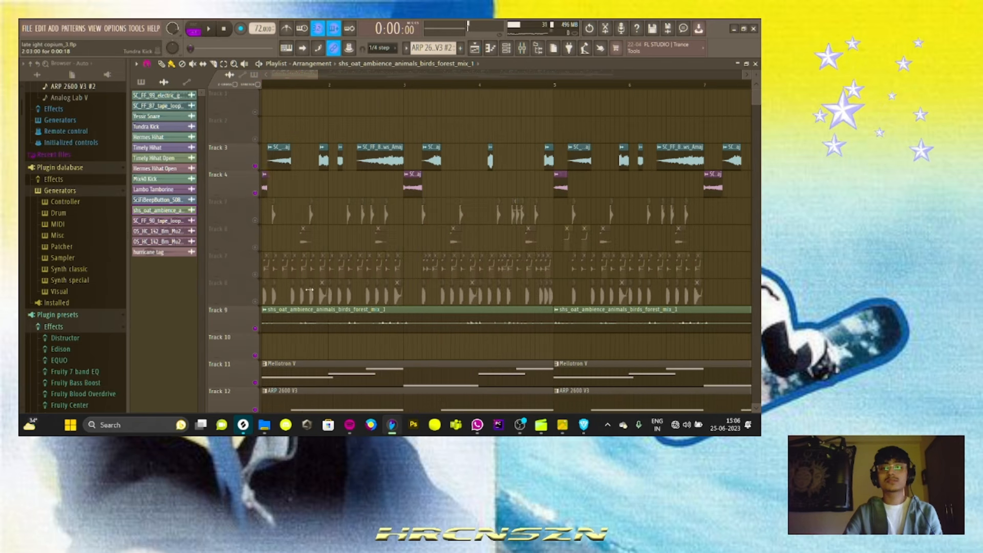
pyautogui.scroll(-2, 283, 262)
pyautogui.hscroll(-2, 251, 248)
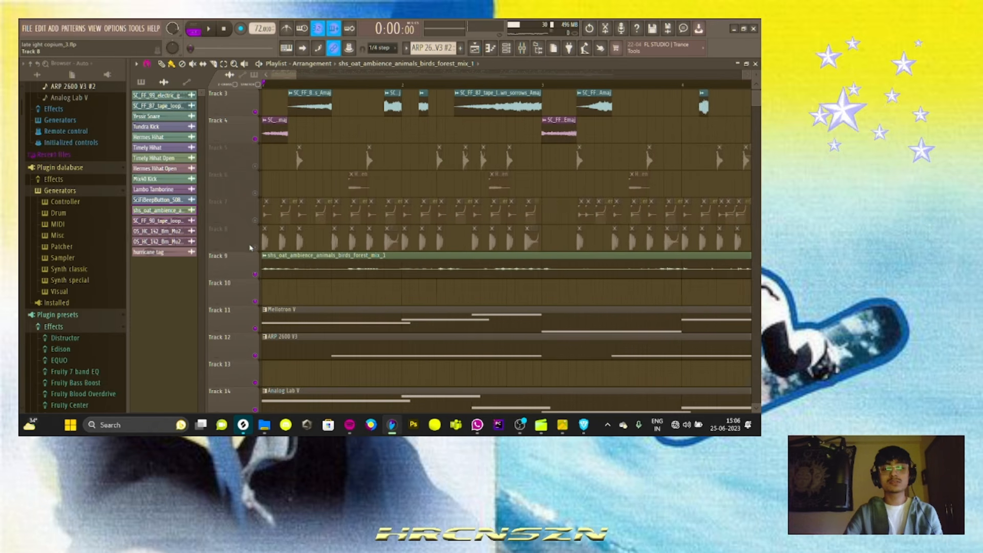
pyautogui.rightClick(255, 248)
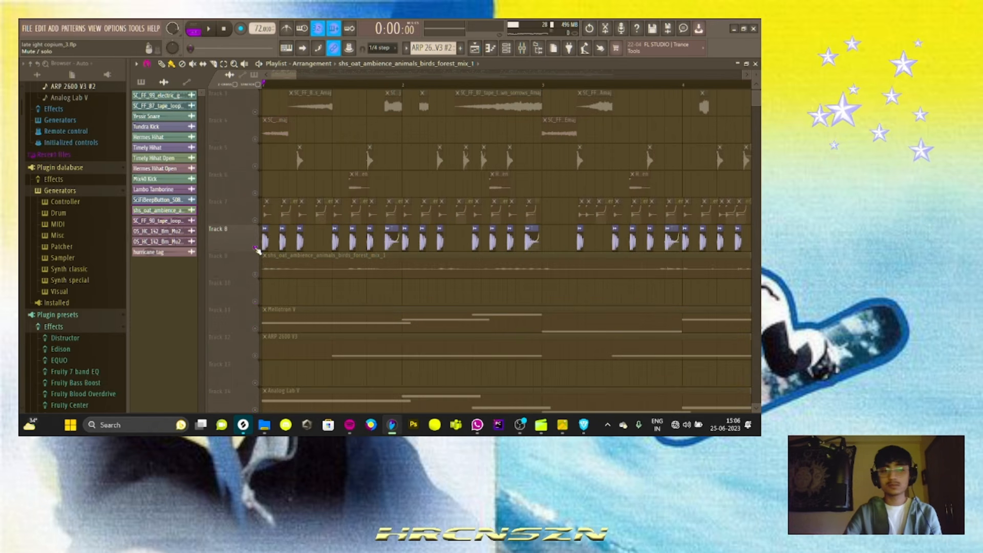
pyautogui.click(255, 221)
pyautogui.scroll(2, 259, 235)
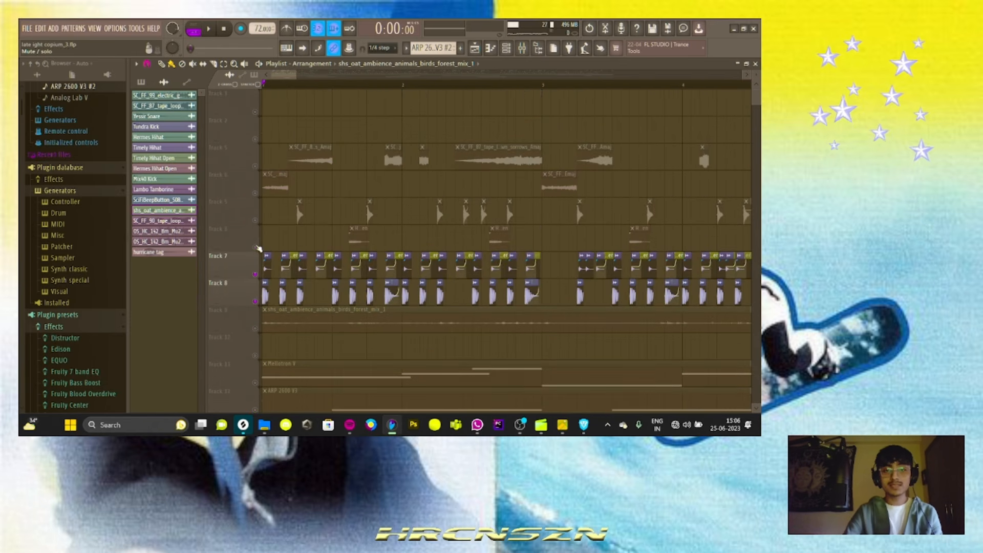
pyautogui.click(256, 222)
pyautogui.scroll(-2, 259, 228)
# Show the sample settings of the Tundra Kick on Track 8 and the Timely Hihat on Track 7.
pyautogui.scroll(4, 286, 253)
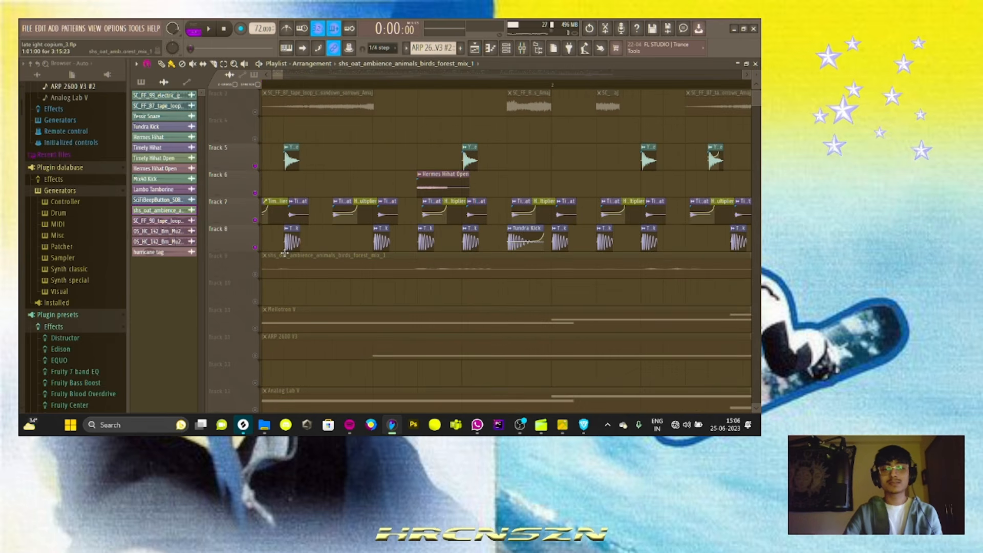
pyautogui.hscroll(-3, 283, 252)
pyautogui.doubleClick(270, 245)
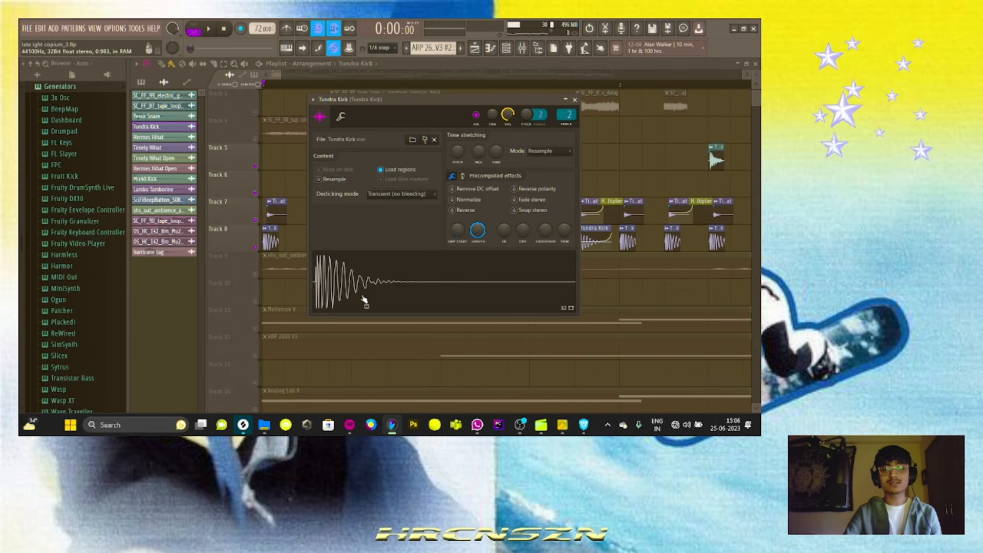
pyautogui.click(576, 100)
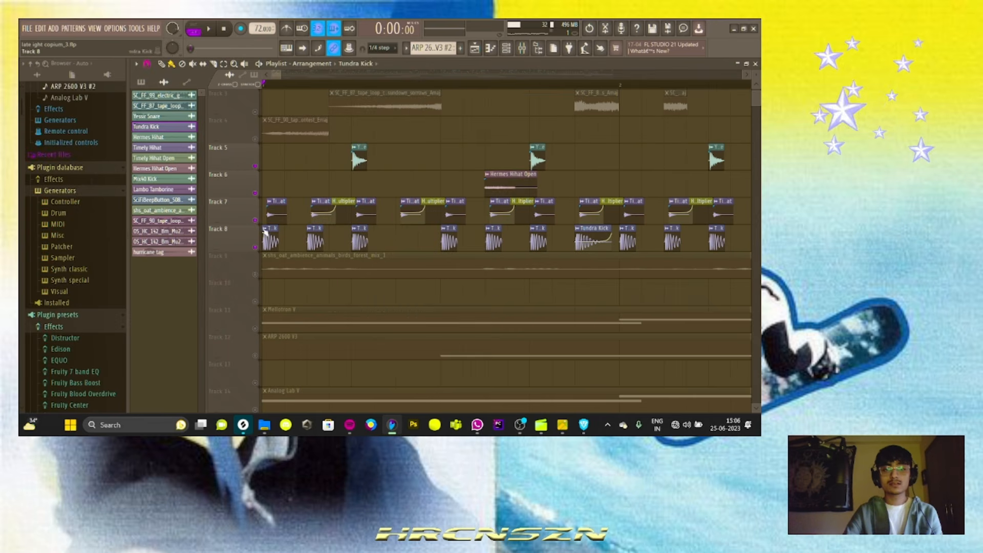
pyautogui.doubleClick(273, 231)
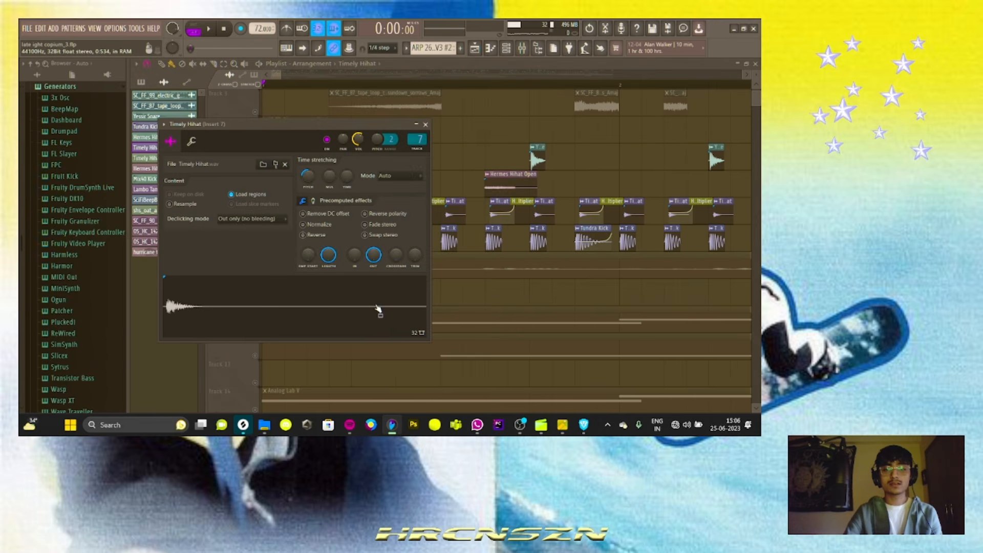
pyautogui.click(426, 125)
# Show the sample settings of the Hermes Hihat Open on Track 6 and the Yessir Snare on Track 5.
pyautogui.doubleClick(506, 181)
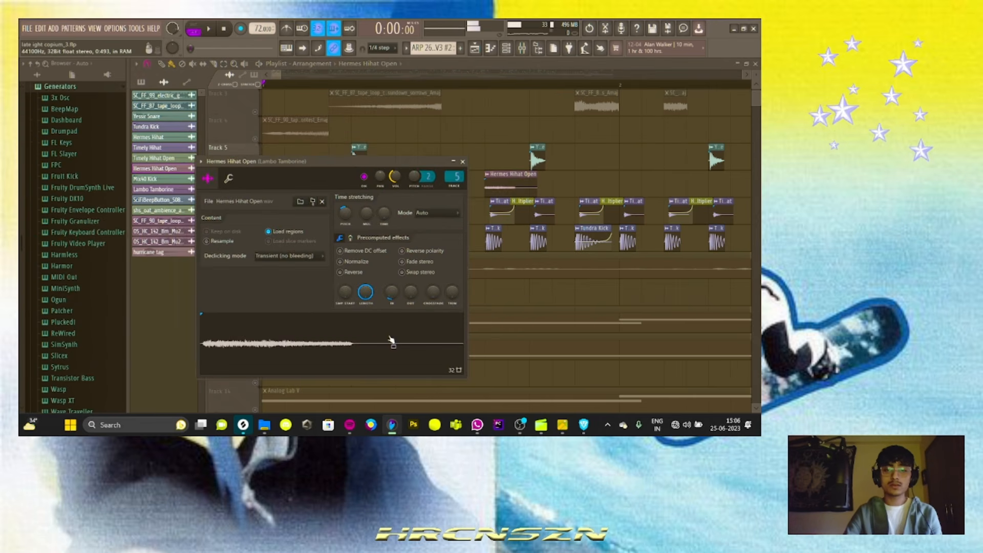
pyautogui.click(463, 162)
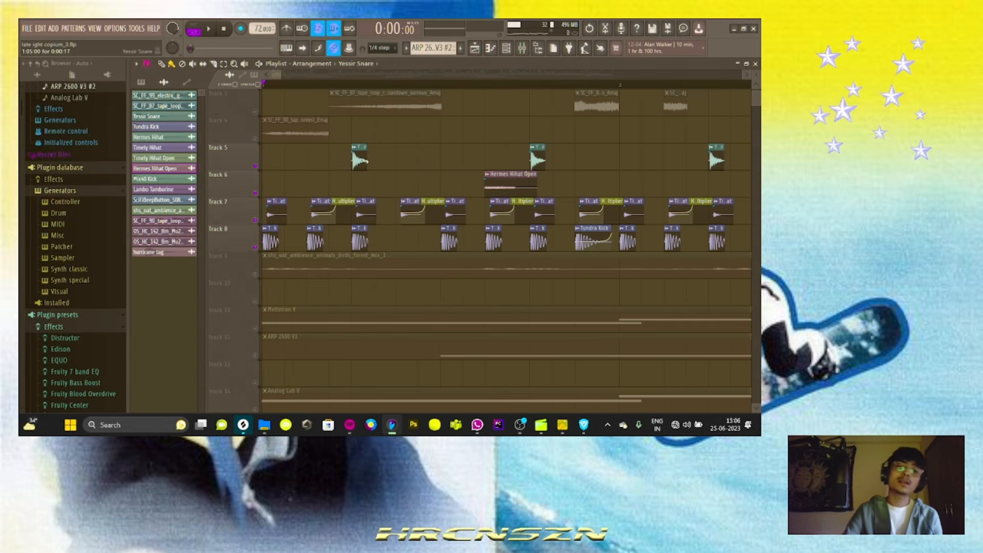
pyautogui.doubleClick(365, 162)
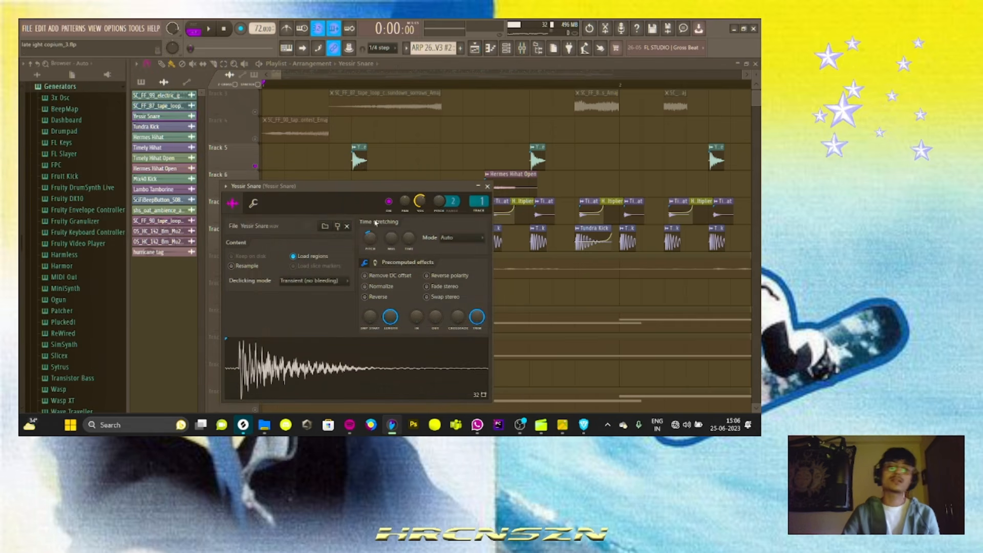
pyautogui.click(487, 186)
pyautogui.scroll(4, 304, 238)
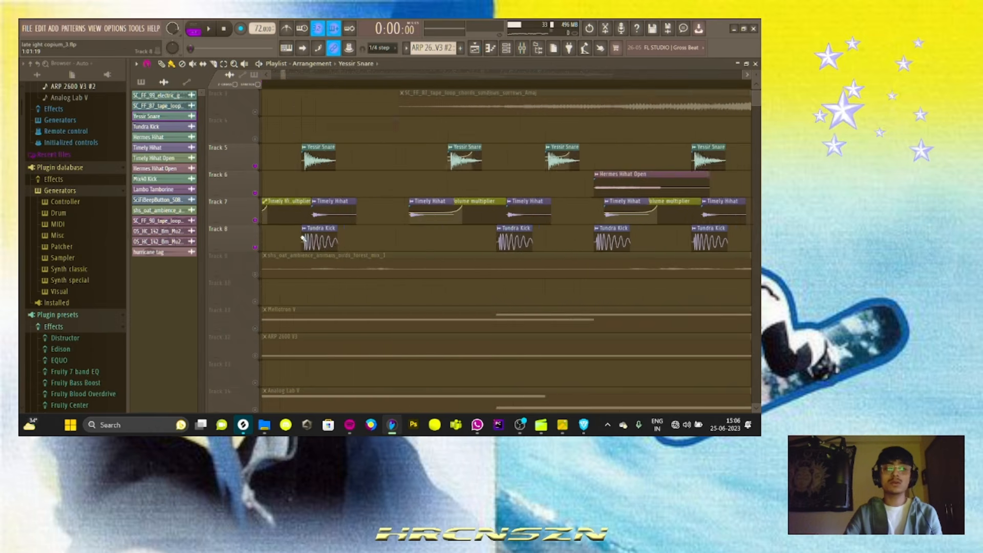
pyautogui.scroll(-5, 303, 238)
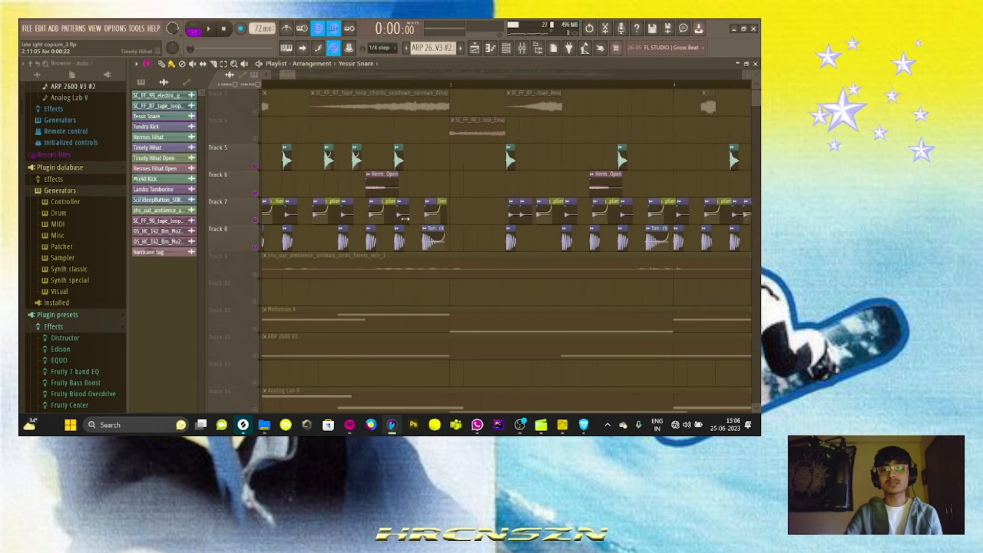
# Examine the clip pattern of the snare, hi-hats and kick on Tracks 5 to 8 along the playlist.
pyautogui.scroll(5, 405, 219)
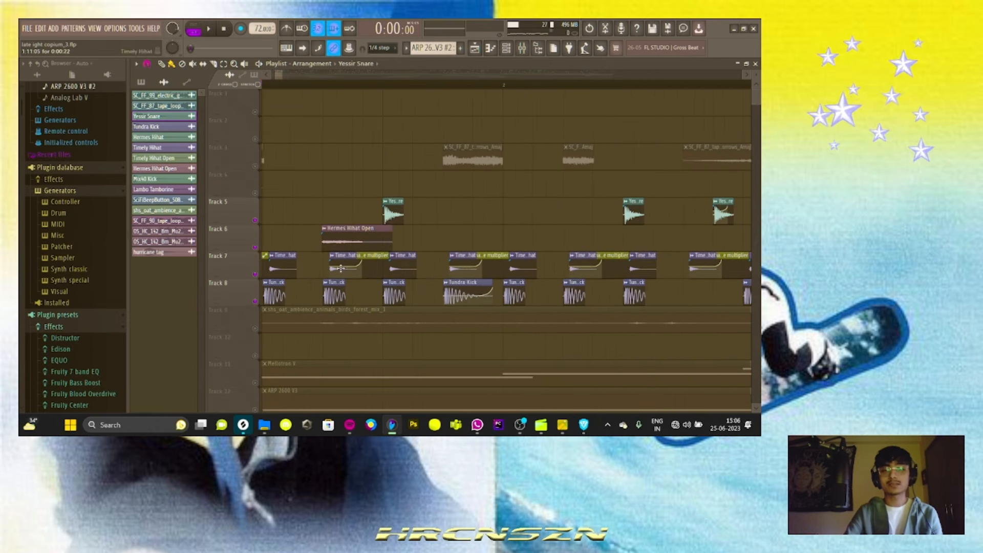
pyautogui.hscroll(8, 321, 269)
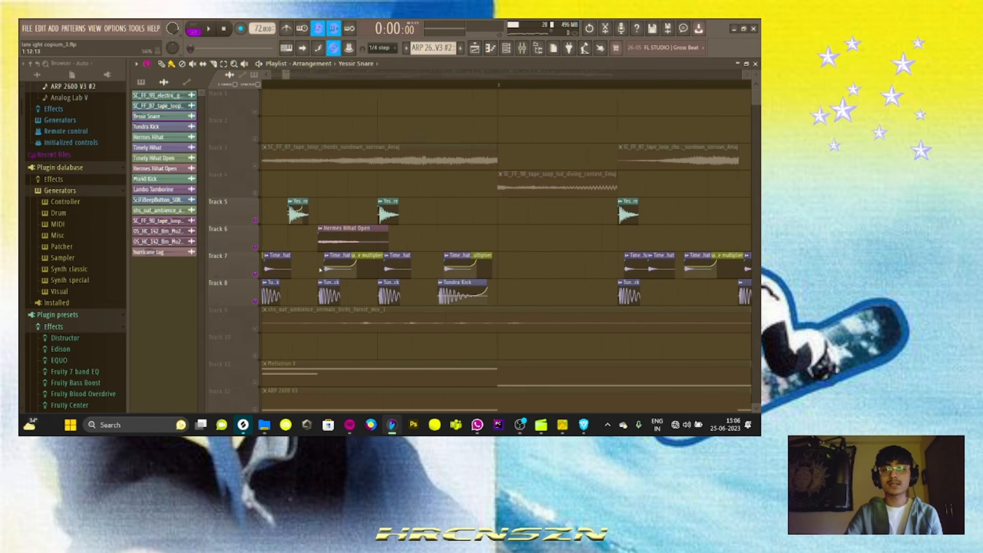
pyautogui.hscroll(6, 354, 268)
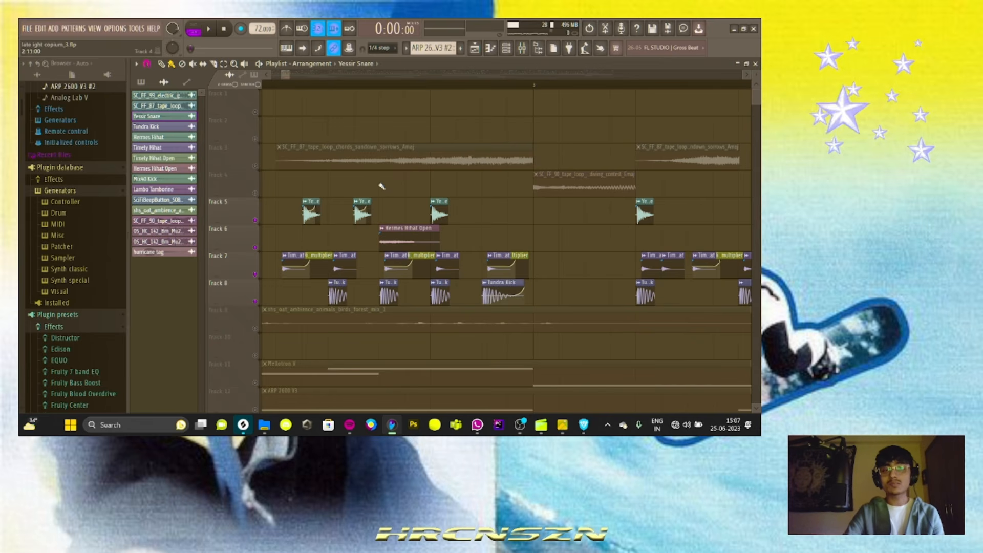
pyautogui.hscroll(5, 391, 190)
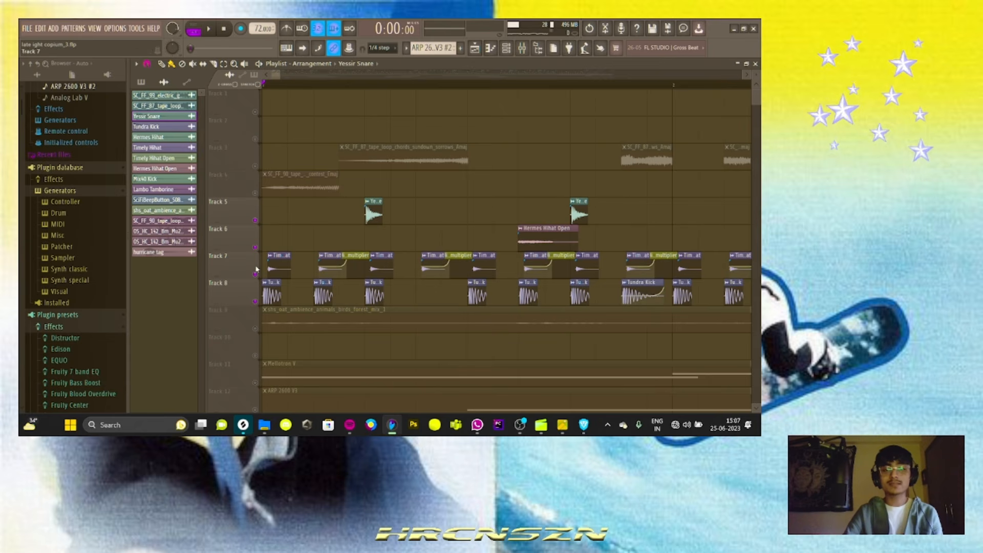
pyautogui.scroll(4, 339, 238)
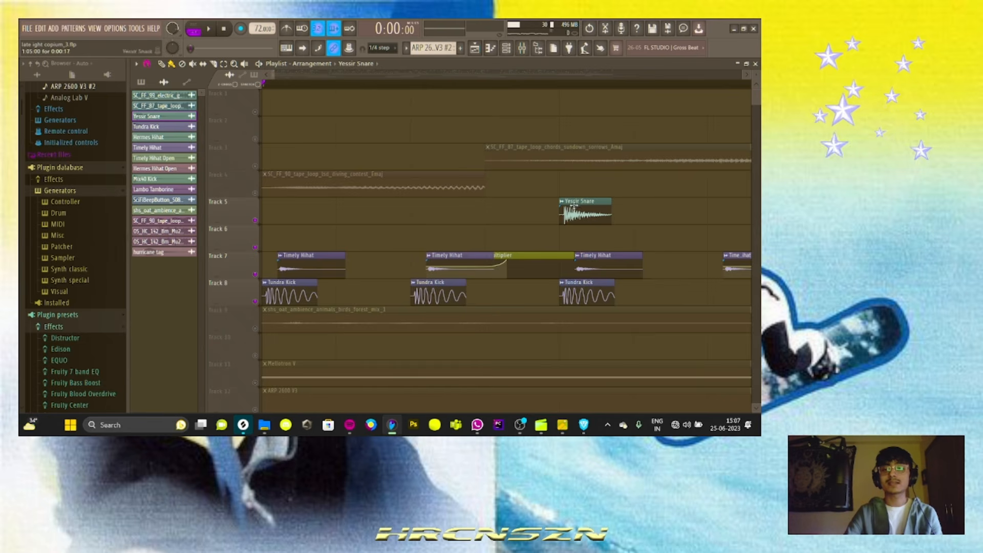
pyautogui.scroll(-1, 517, 287)
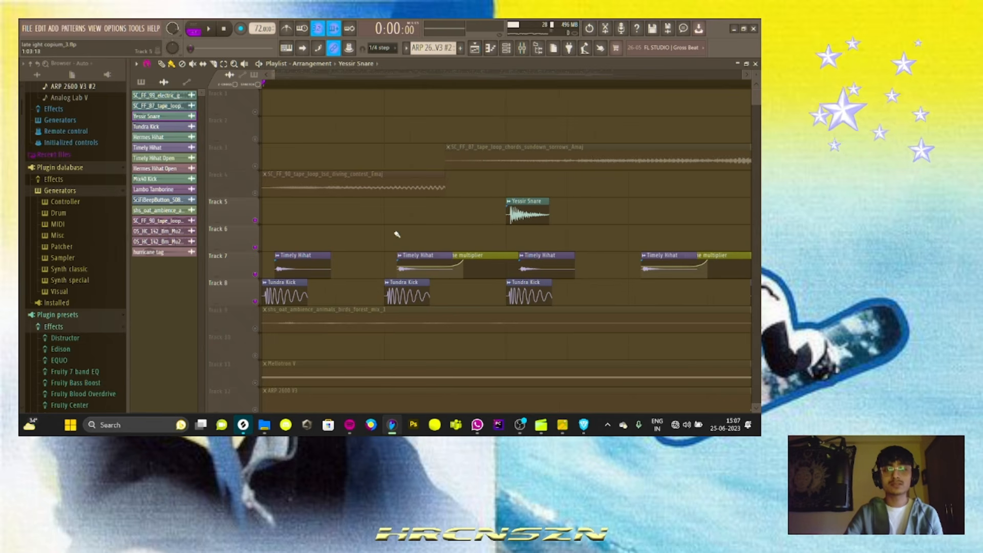
pyautogui.scroll(-2, 357, 249)
pyautogui.scroll(-2, 373, 247)
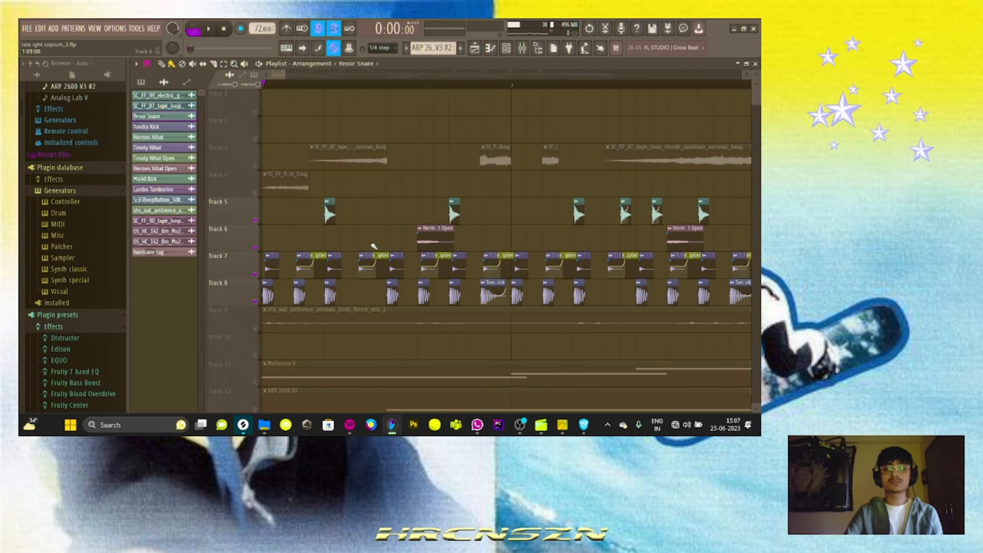
# Play the soloed drum tracks from the start through bar 4, and stop playback.
pyautogui.press('space')
pyautogui.scroll(-1, 379, 256)
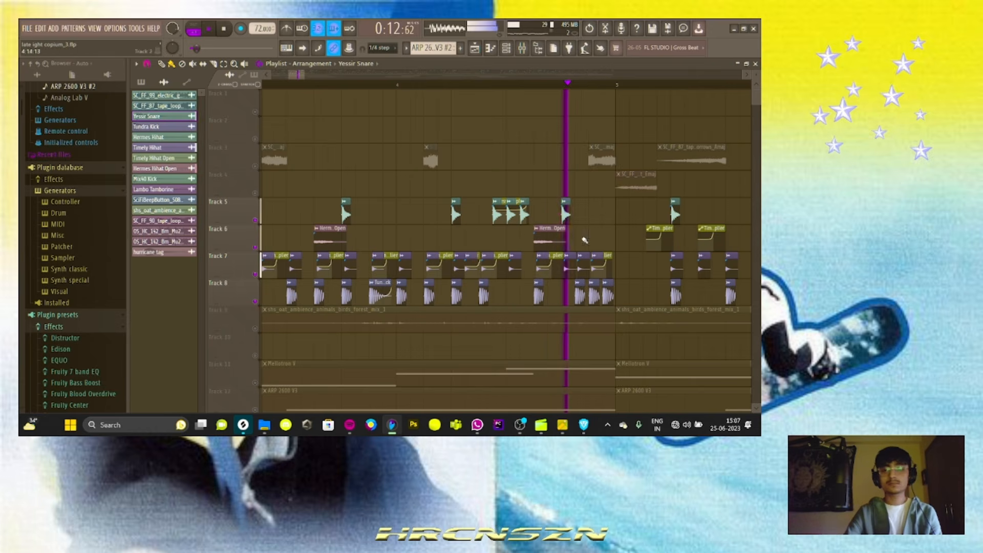
pyautogui.press('space')
# Show the RC-20 Retro Color, Fruity parametric EQ 2 and Fruity Limiter settings on mixer Insert 20.
pyautogui.press('F9')
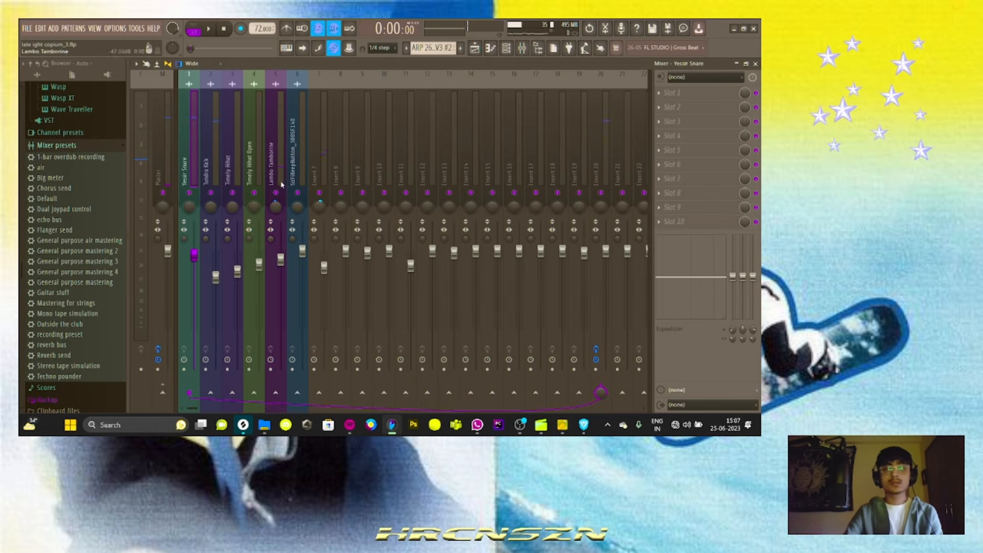
pyautogui.scroll(-3, 538, 142)
pyautogui.click(535, 148)
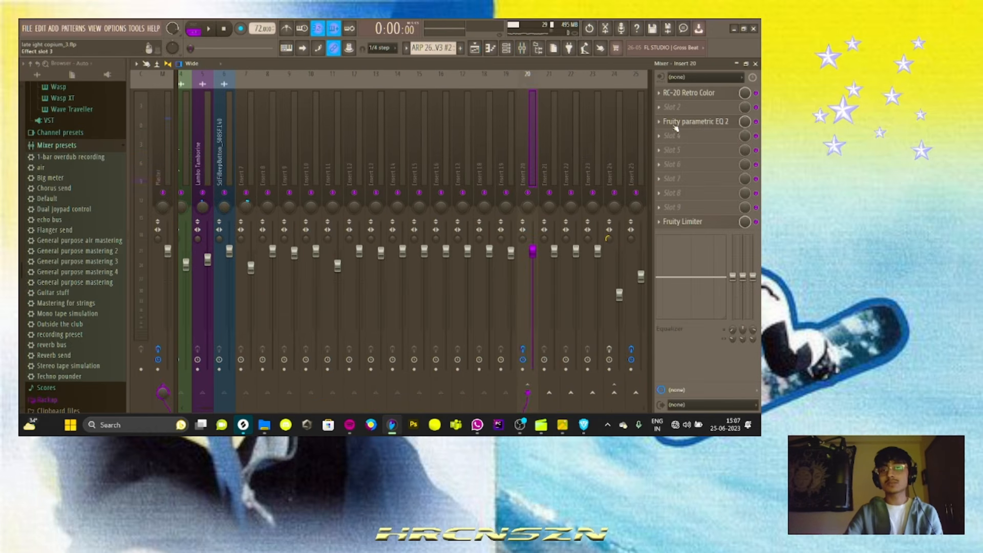
pyautogui.click(684, 95)
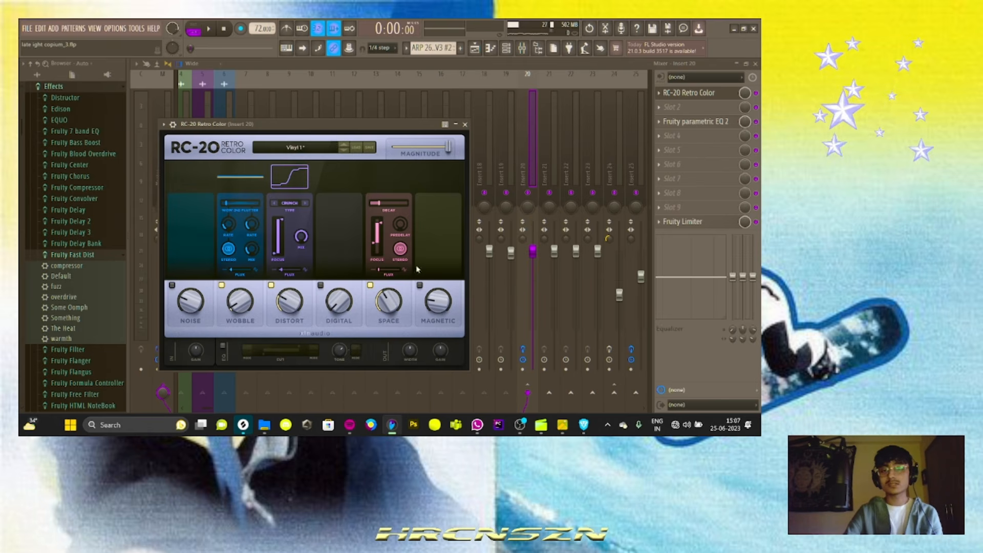
pyautogui.click(465, 125)
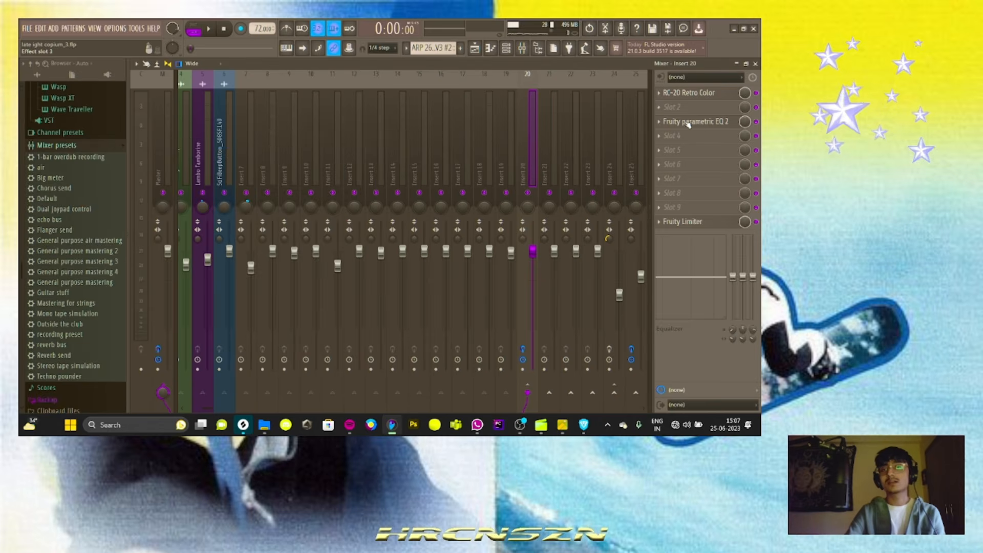
pyautogui.click(689, 123)
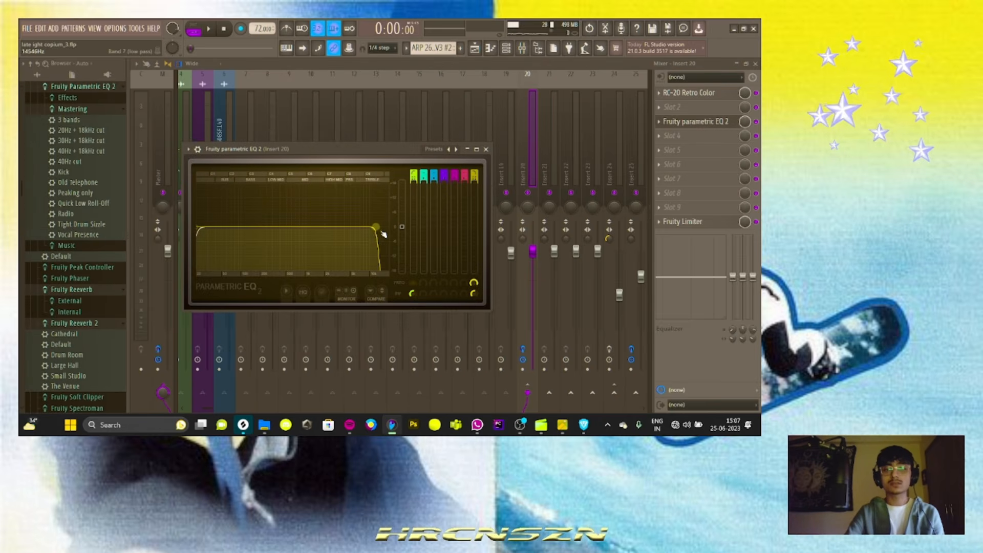
pyautogui.click(486, 149)
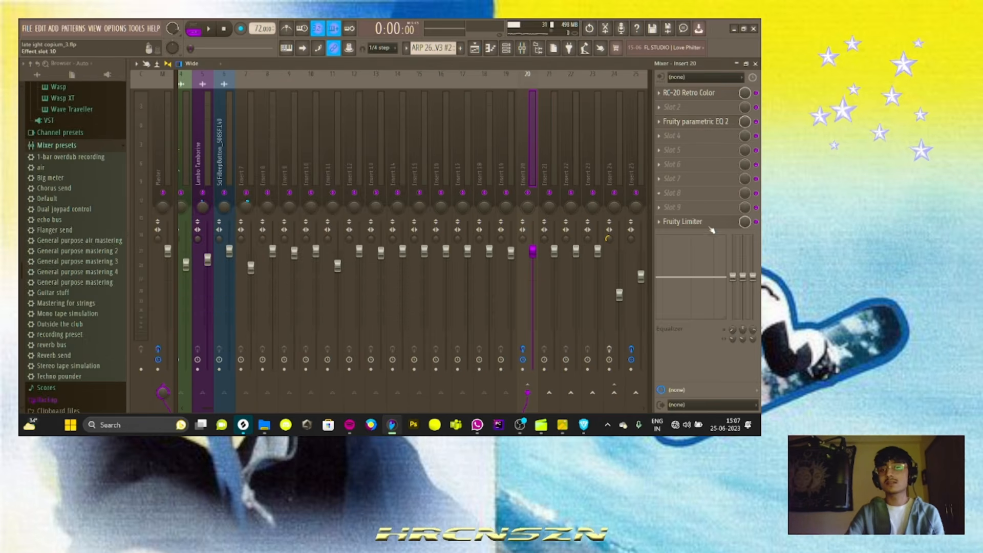
pyautogui.click(711, 228)
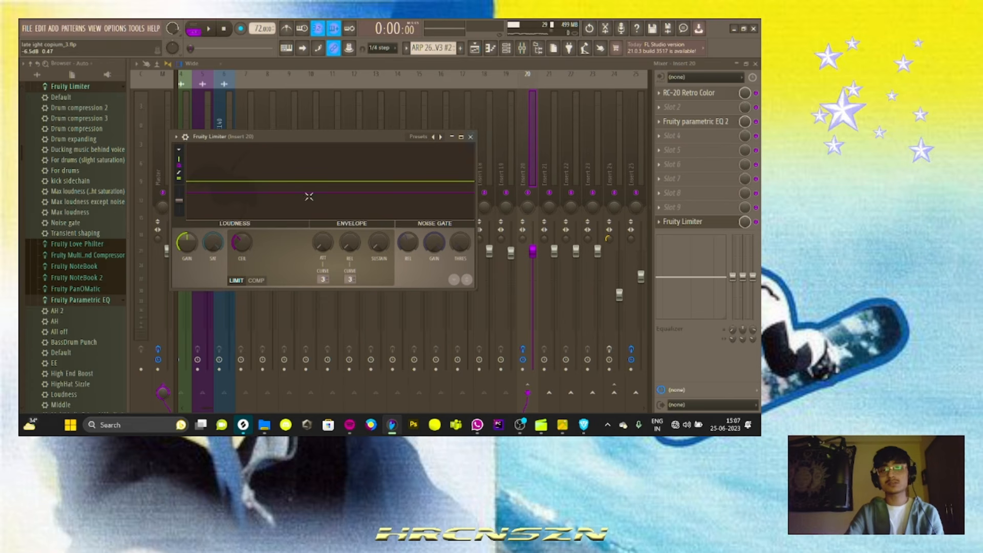
pyautogui.click(472, 138)
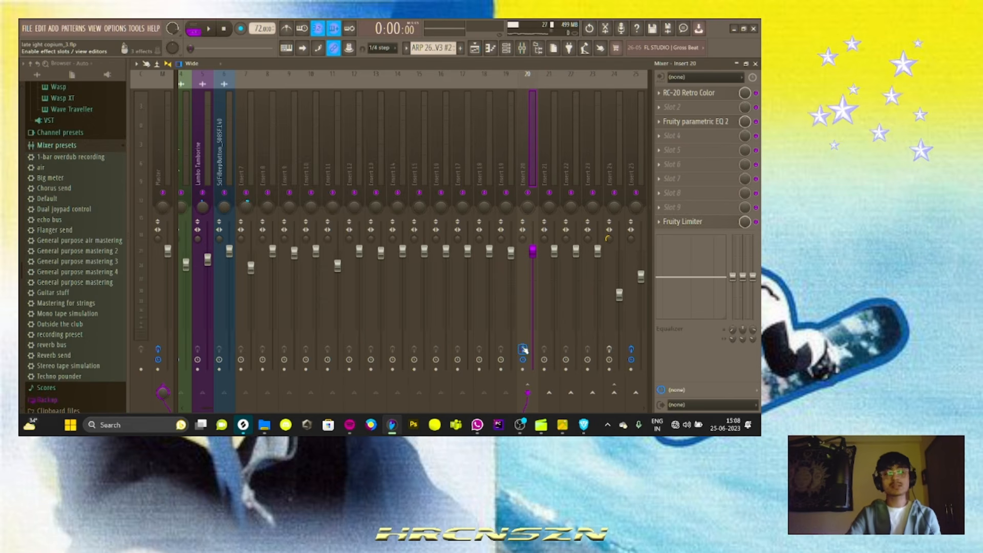
# Compare the drums by playing them with Insert 20's effects bypassed and with them enabled.
pyautogui.press('space')
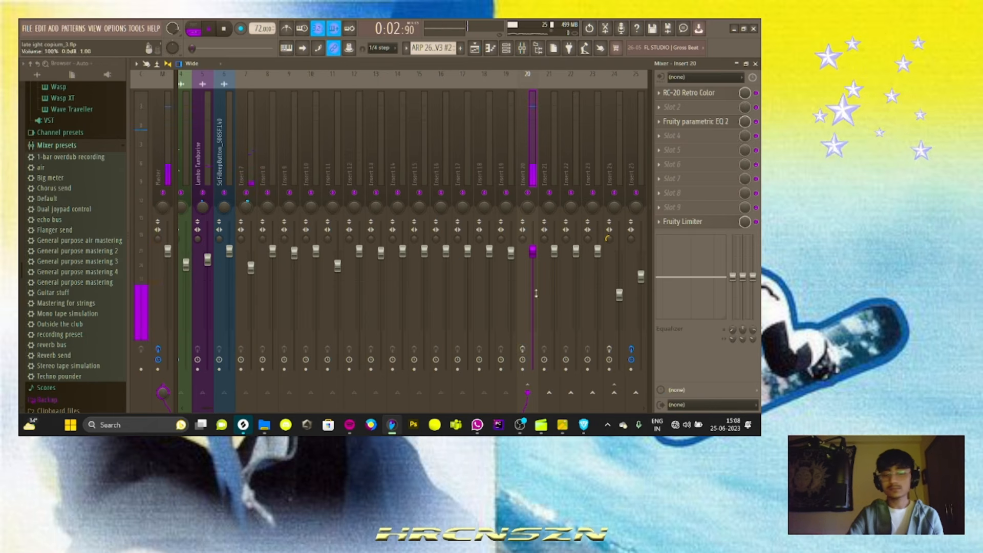
pyautogui.press('space')
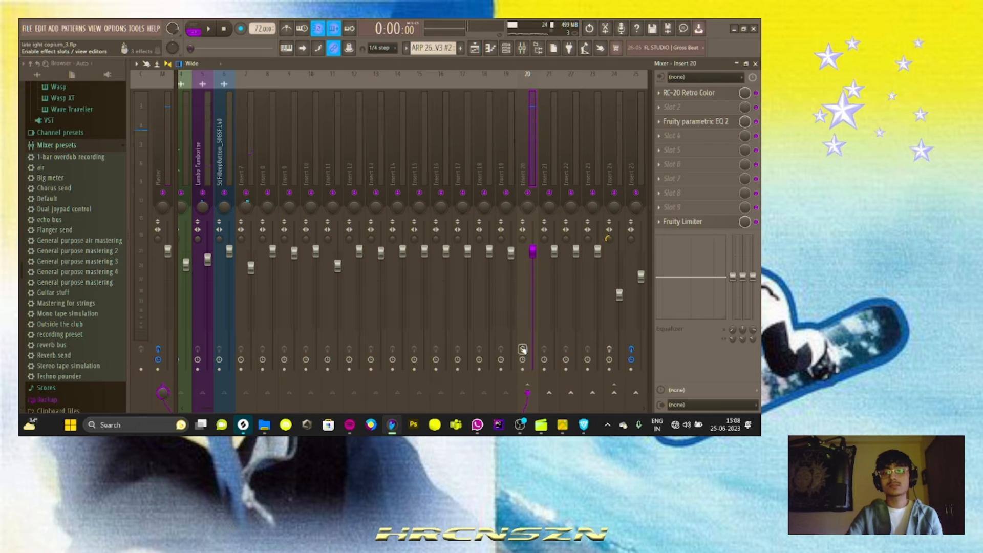
pyautogui.click(523, 350)
pyautogui.press('space')
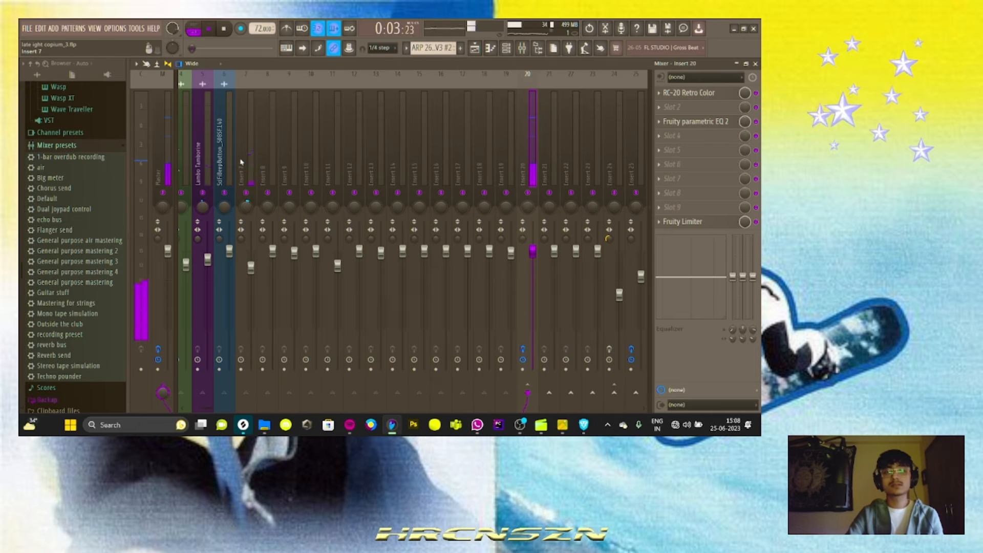
pyautogui.hscroll(-3, 240, 162)
pyautogui.press('space')
# Check the Tundra Kick mixer track's routing and show the Fruity Limiter's COMP settings on Insert 24.
pyautogui.click(203, 148)
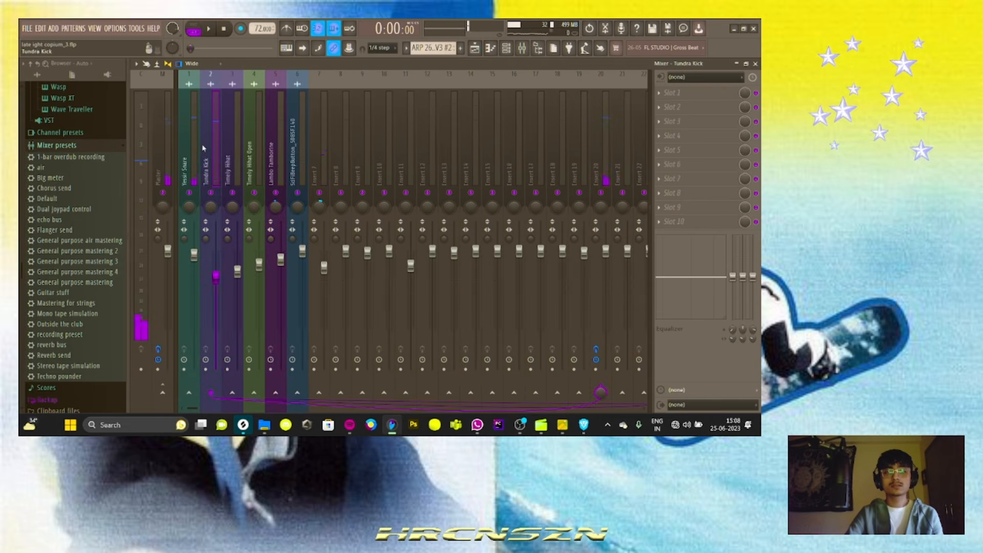
pyautogui.hscroll(6, 388, 155)
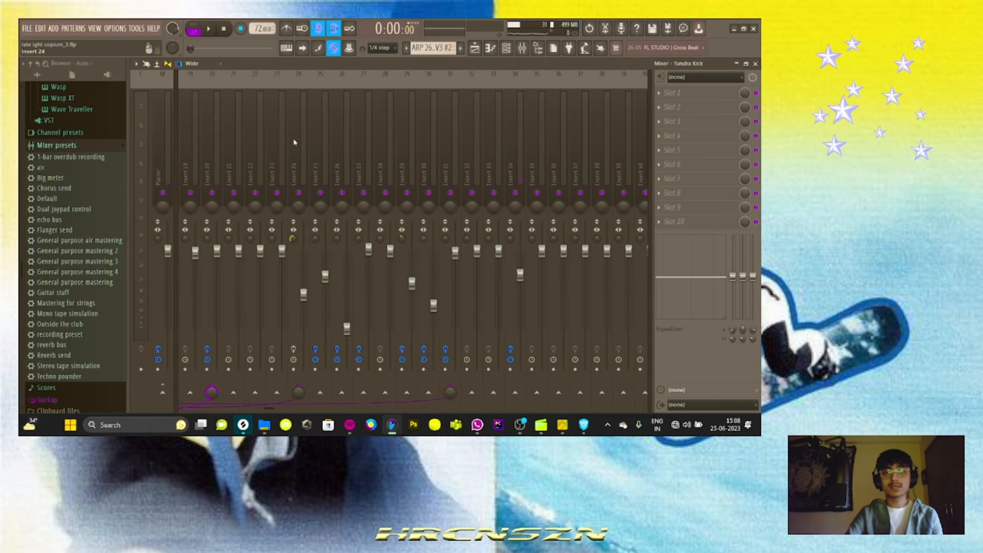
pyautogui.click(295, 144)
pyautogui.hscroll(-5, 317, 159)
pyautogui.hscroll(3, 440, 153)
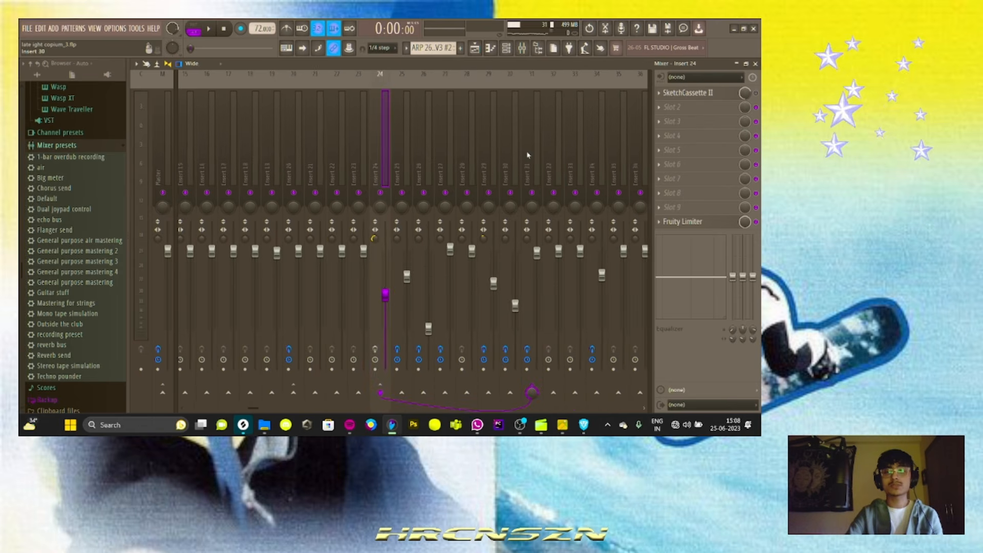
pyautogui.click(721, 224)
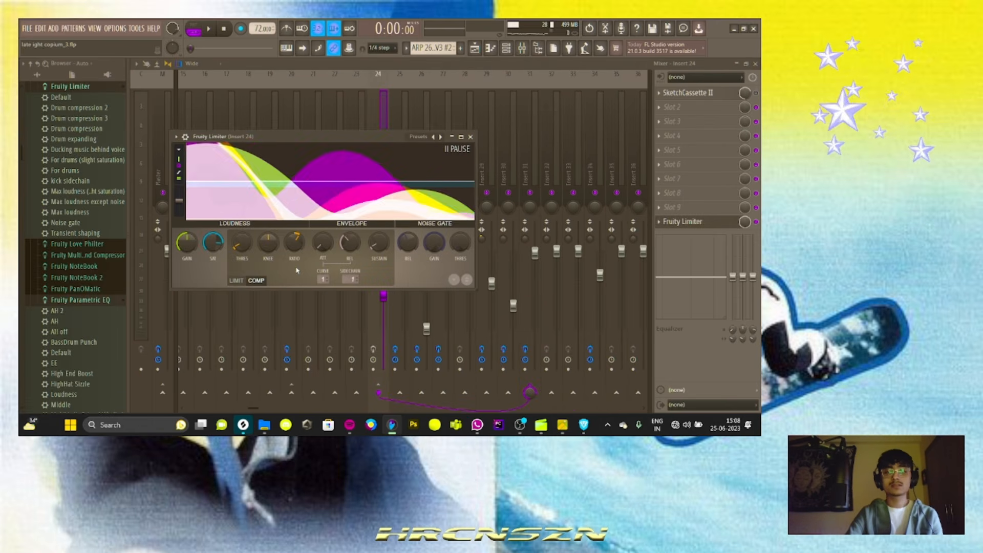
pyautogui.click(470, 137)
# Play the soloed drums briefly while watching the mixer levels, and return to the playlist.
pyautogui.press('space')
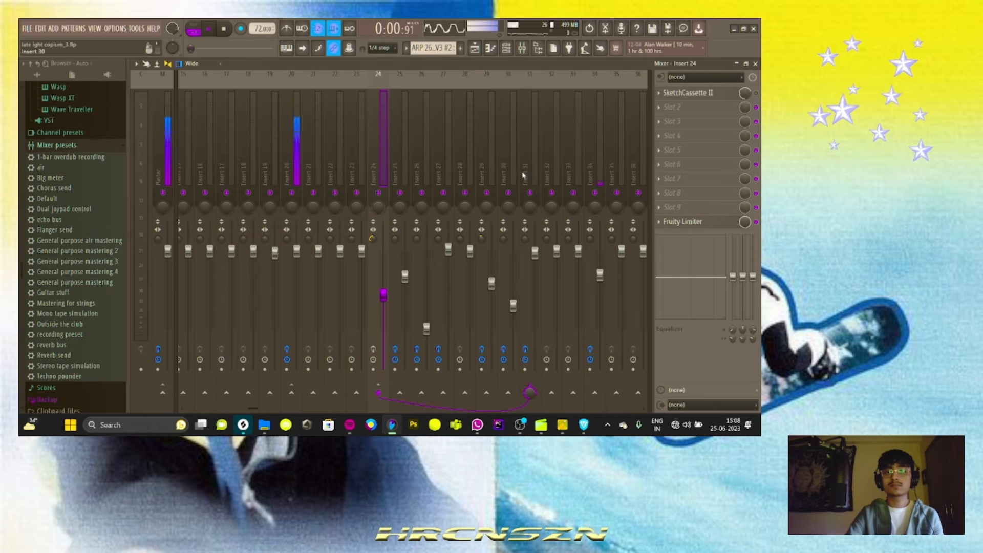
pyautogui.click(481, 53)
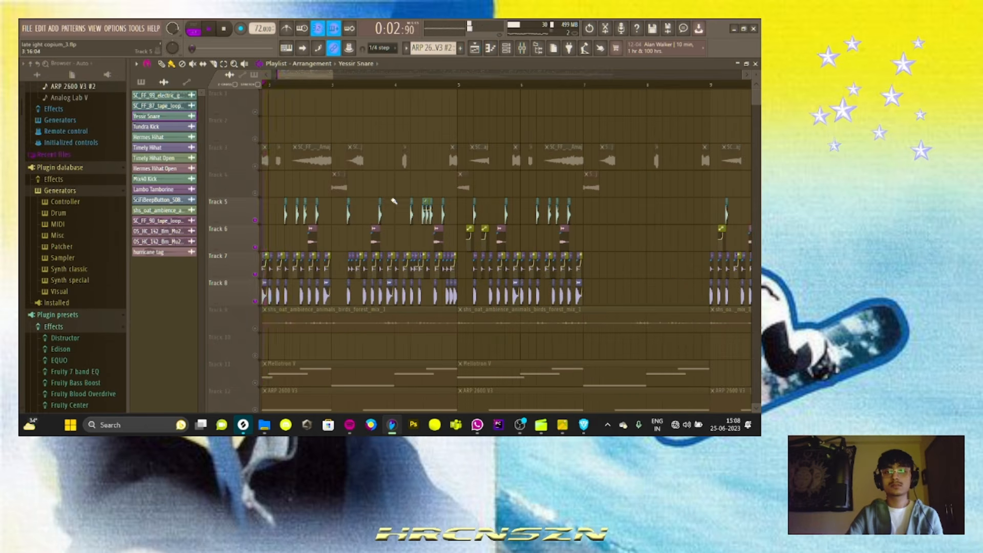
pyautogui.press('space')
# Unmute all playlist tracks and play the full beat from the start.
pyautogui.scroll(4, 366, 220)
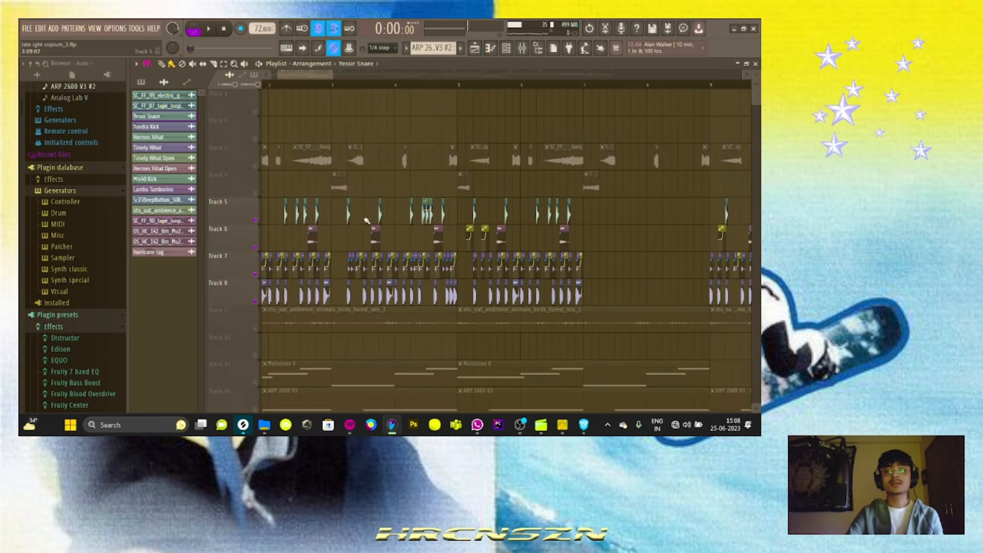
pyautogui.hscroll(-2, 363, 222)
pyautogui.scroll(-7, 354, 226)
pyautogui.scroll(-2, 343, 228)
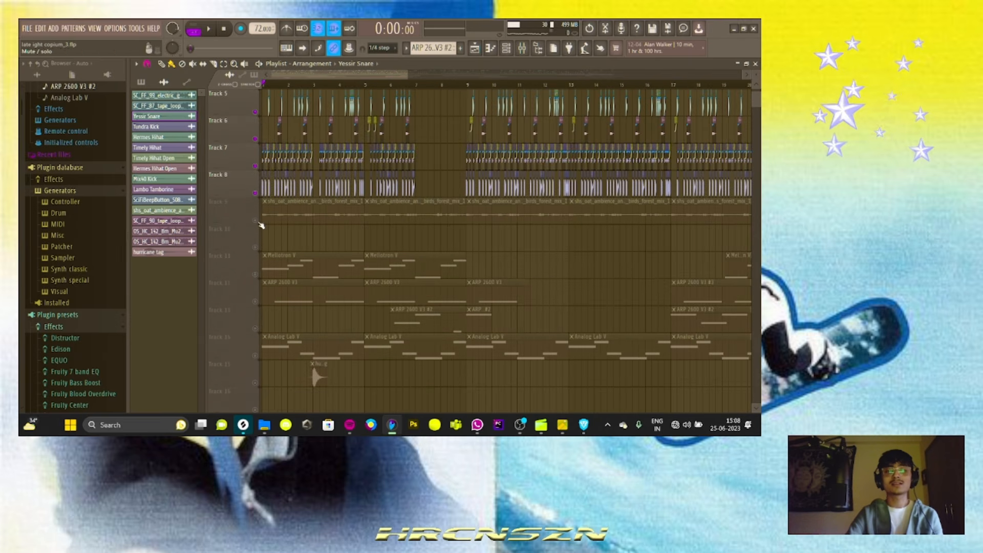
pyautogui.scroll(4, 262, 174)
pyautogui.rightClick(257, 167)
pyautogui.rightClick(257, 168)
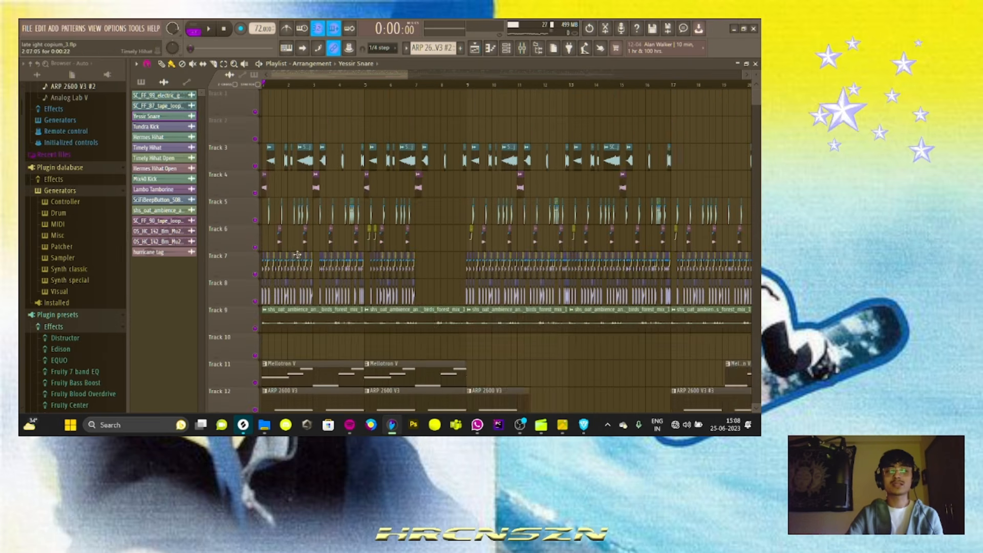
pyautogui.scroll(3, 308, 258)
pyautogui.press('space')
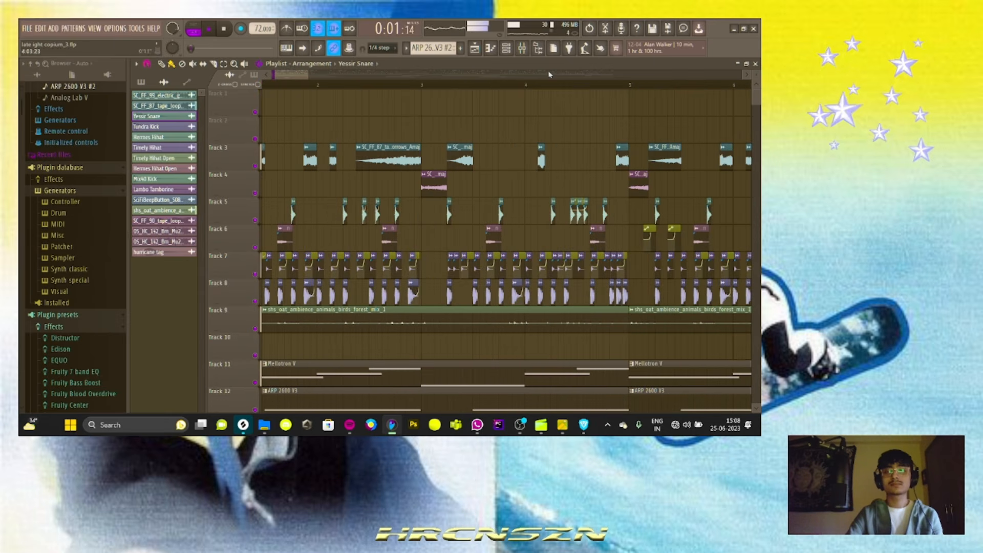
# Enable Insert 24's effects and check its Fruity Limiter's COMP and LIMIT settings during playback, returning to the playlist.
pyautogui.press('F9')
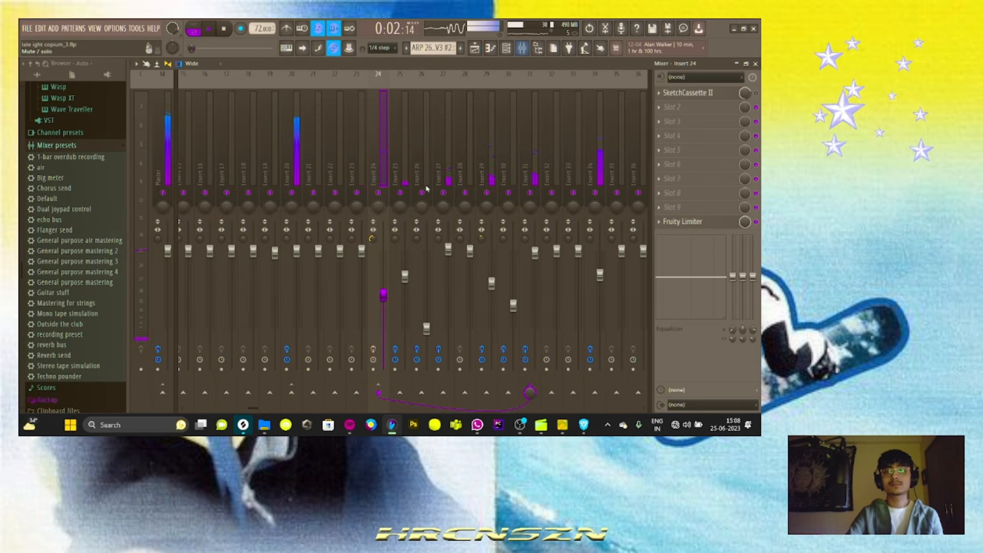
pyautogui.click(702, 223)
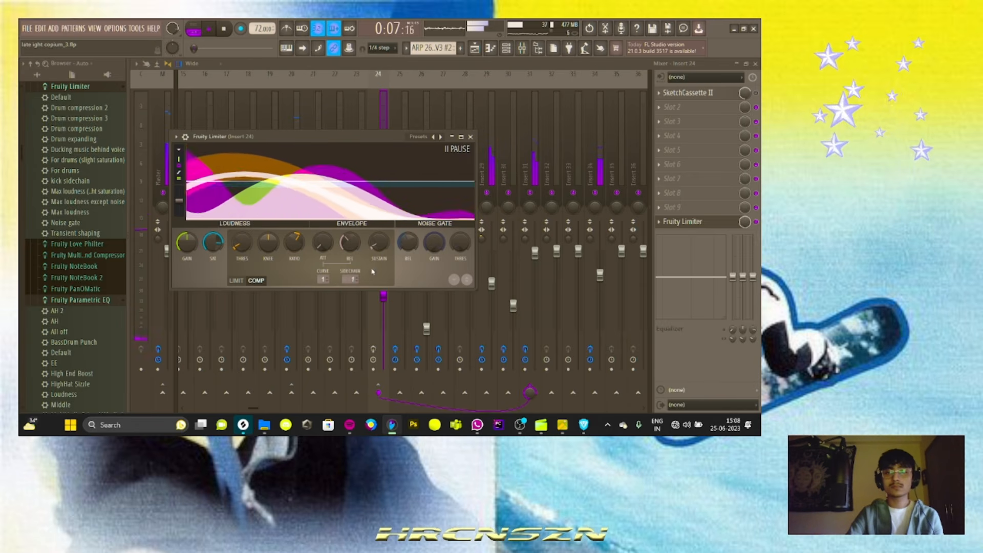
pyautogui.click(236, 280)
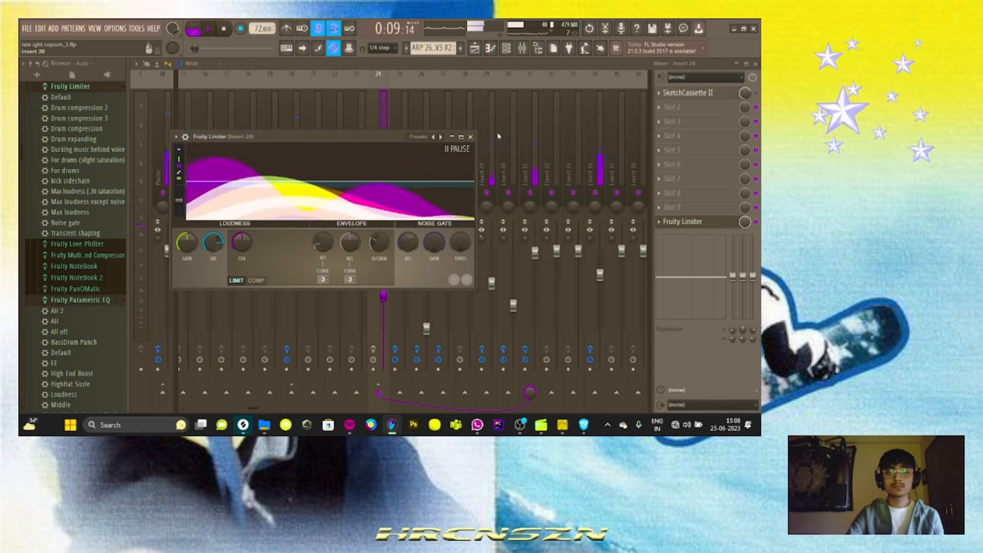
pyautogui.click(471, 137)
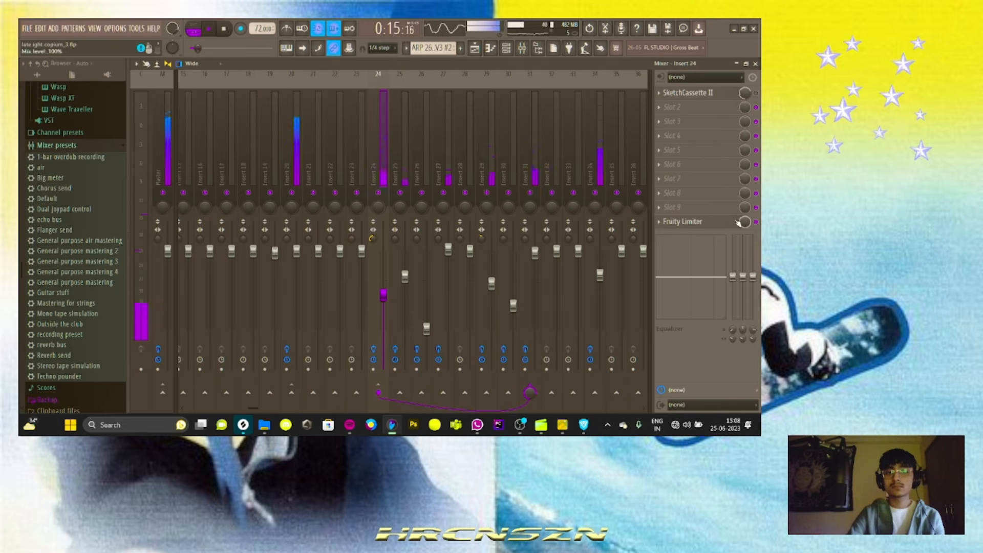
pyautogui.click(708, 225)
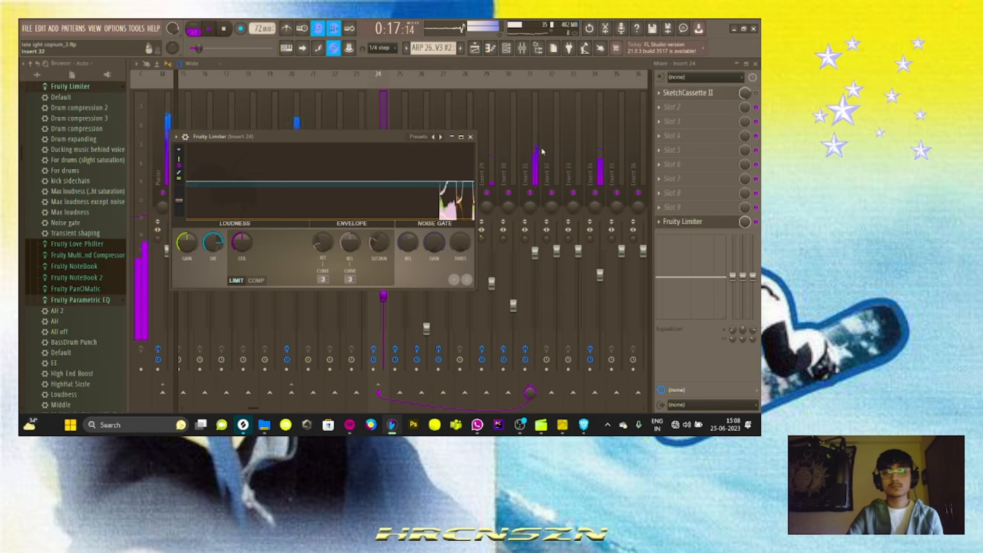
pyautogui.click(471, 137)
pyautogui.click(476, 53)
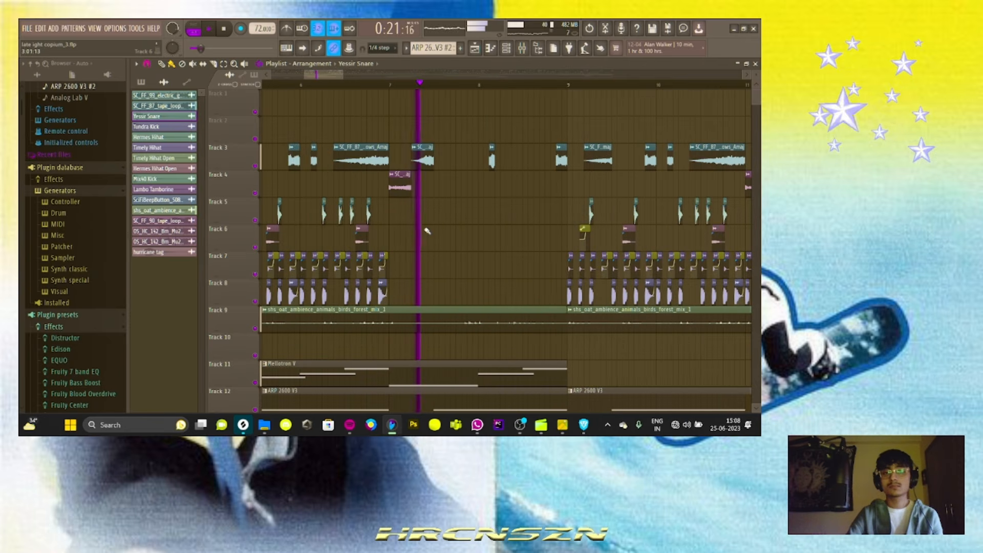
# Follow the full beat's playback across the drum and melody tracks in the playlist, and stop playback.
pyautogui.scroll(-4, 429, 232)
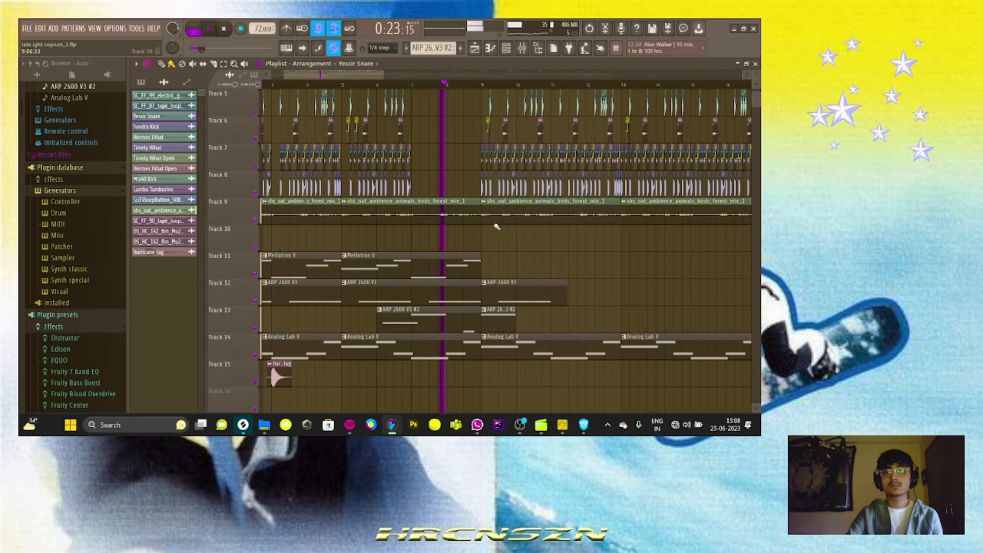
pyautogui.scroll(4, 433, 231)
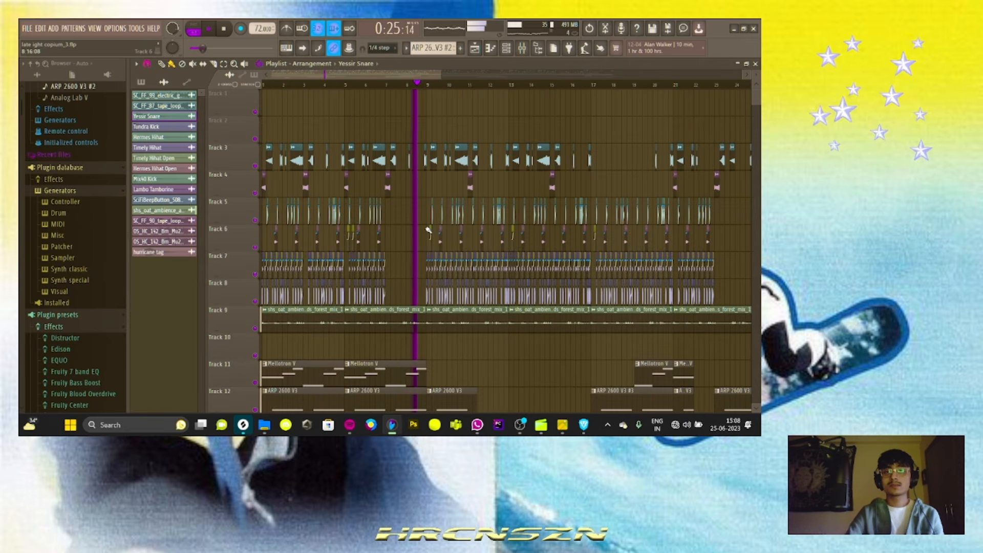
pyautogui.hscroll(2, 428, 230)
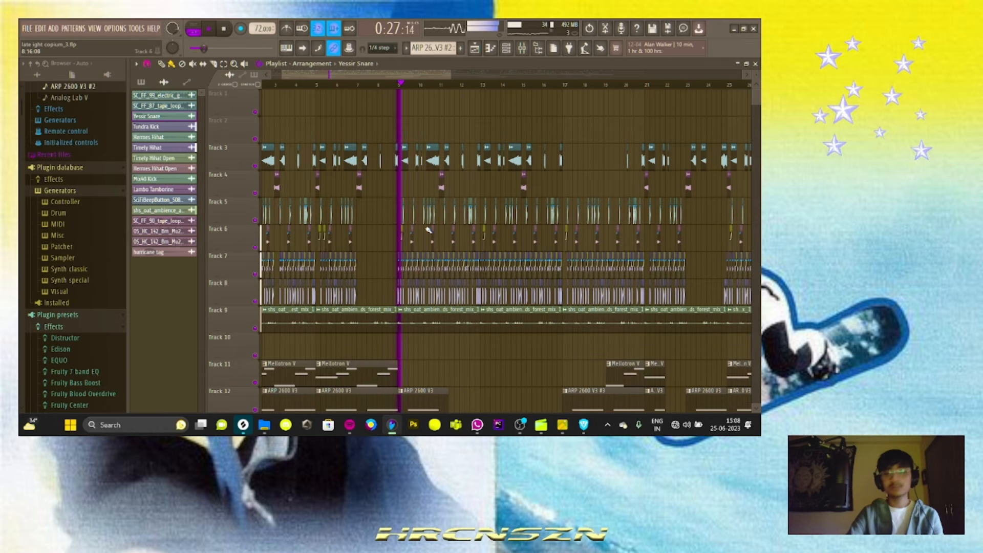
pyautogui.scroll(-1, 429, 230)
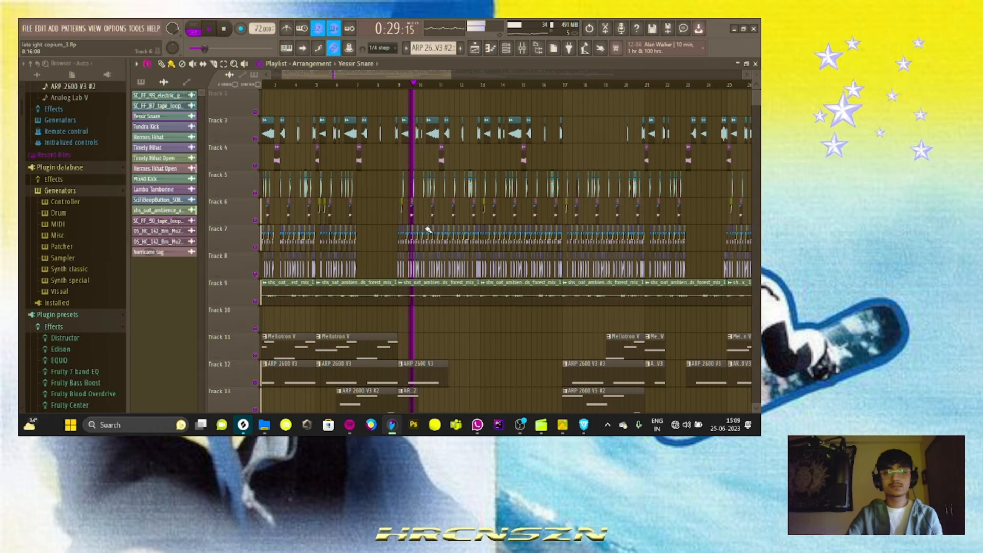
pyautogui.scroll(-3, 451, 222)
pyautogui.press('space')
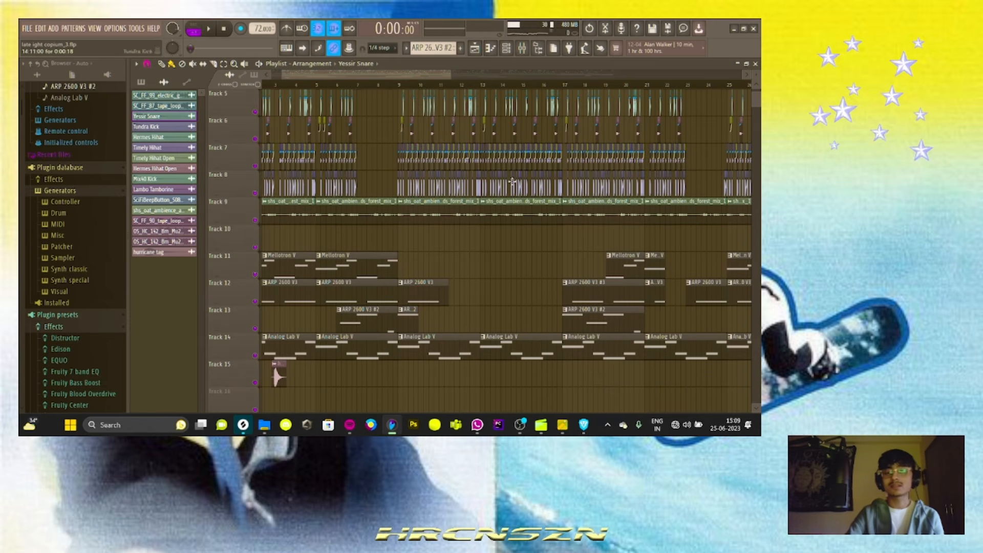
# Look over the whole arrangement in the playlist from its ending back to the opening bars.
pyautogui.keyDown('ctrl'); pyautogui.scroll(-5, 512, 182); pyautogui.keyUp('ctrl')
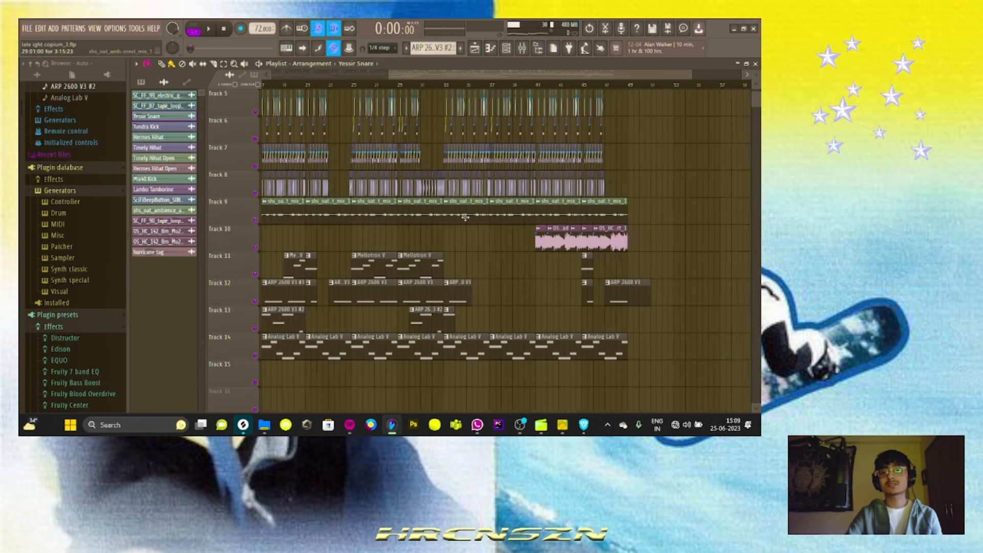
pyautogui.hscroll(-7, 465, 218)
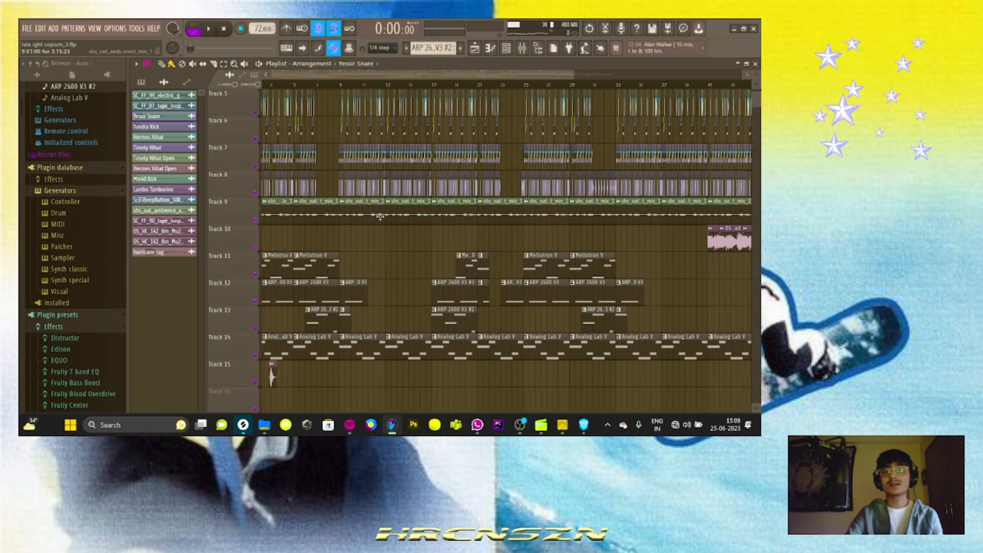
pyautogui.keyDown('ctrl'); pyautogui.scroll(4, 380, 216); pyautogui.keyUp('ctrl')
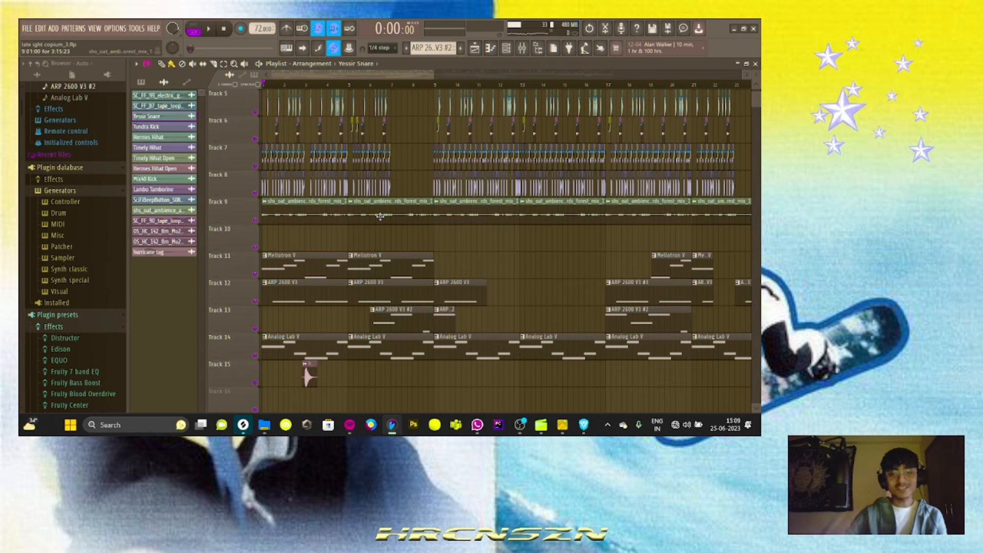